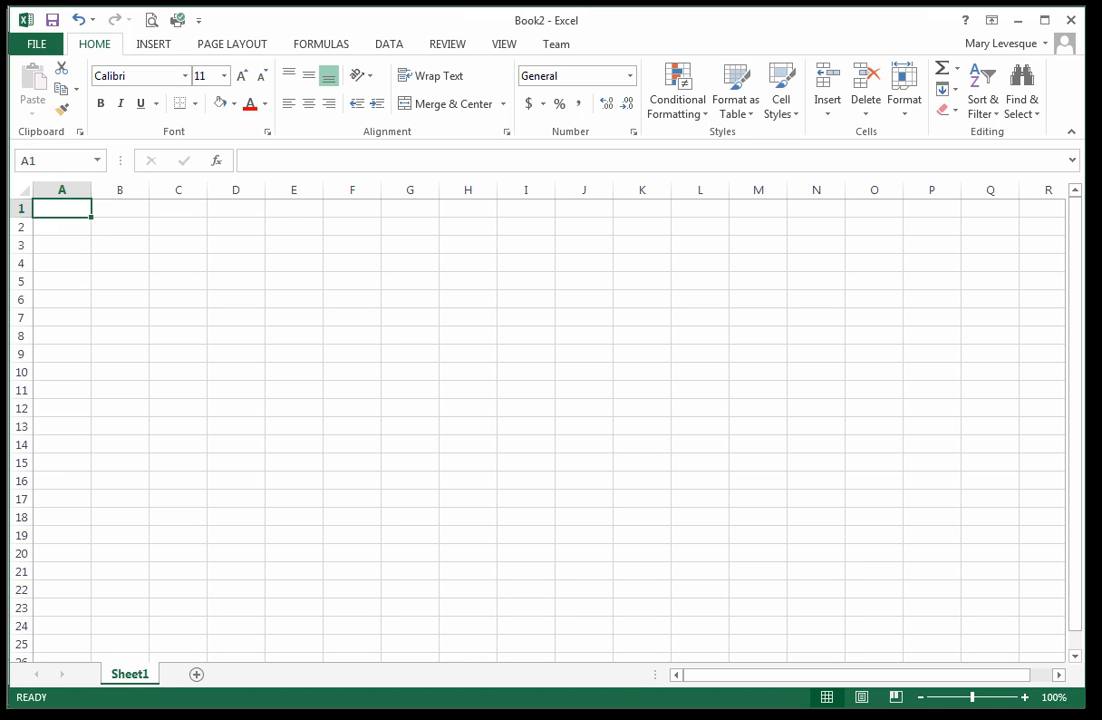
# Step: Enter the title "University Of Nebraska" in cell A1 and "Sample data" in cell A2
pyautogui.write('Un')
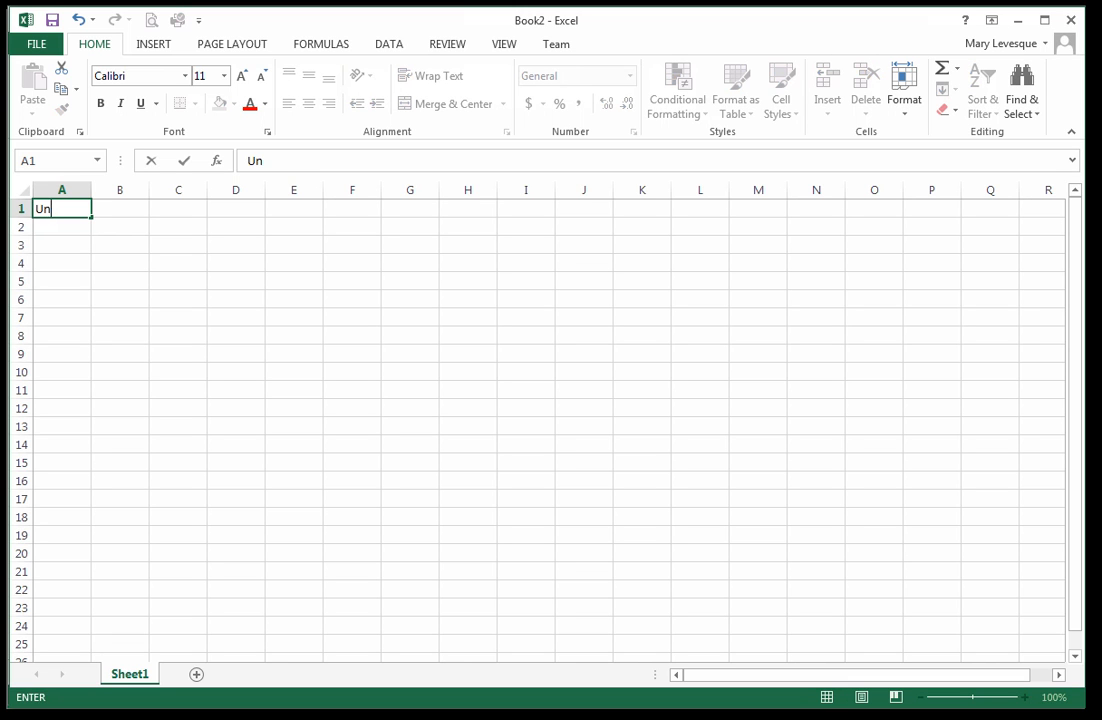
pyautogui.write('iversity Of Nebur')
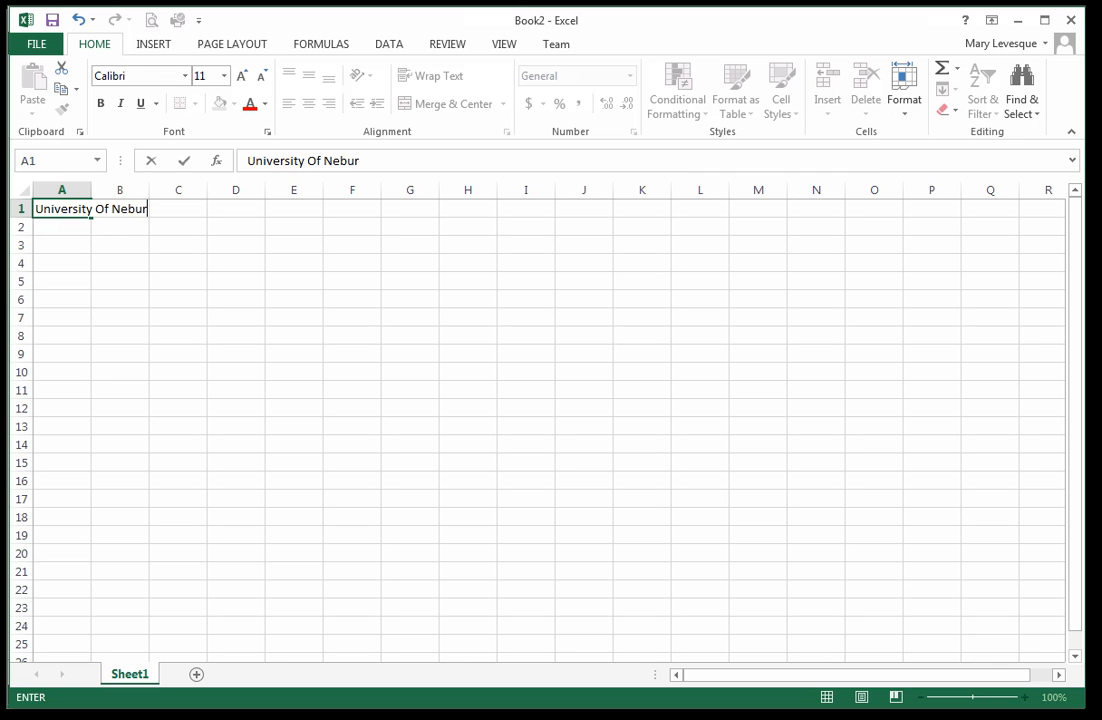
pyautogui.press('BackSpace')
pyautogui.press('BackSpace')
pyautogui.write('raska')
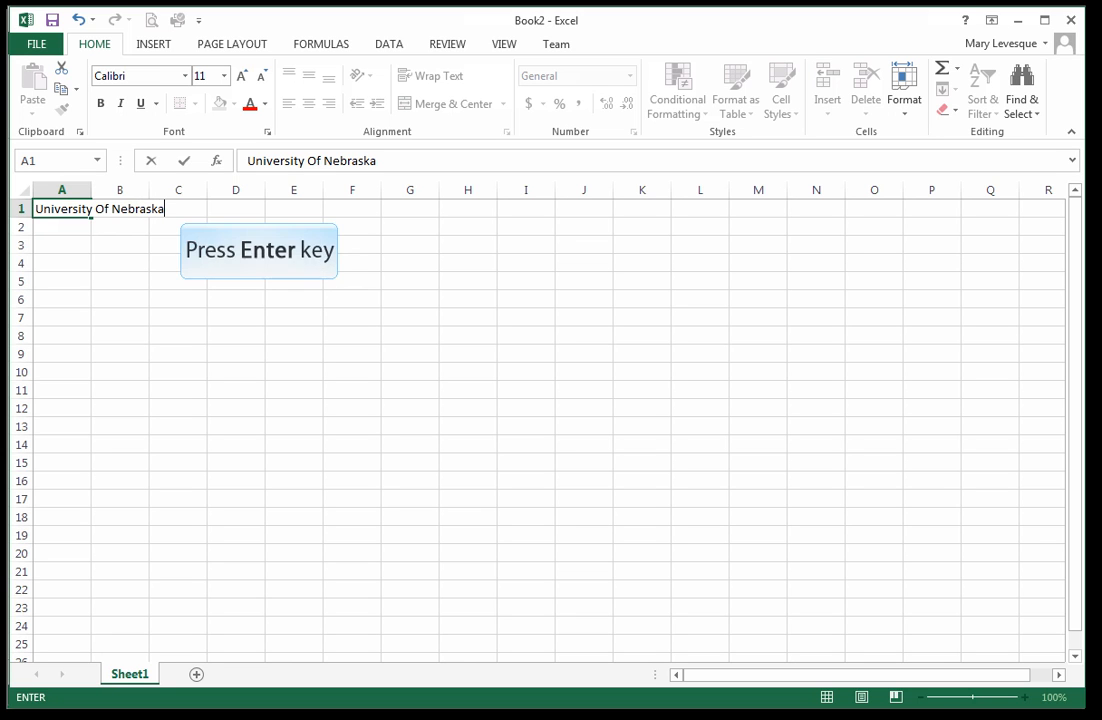
pyautogui.press('Return')
pyautogui.write('Sam')
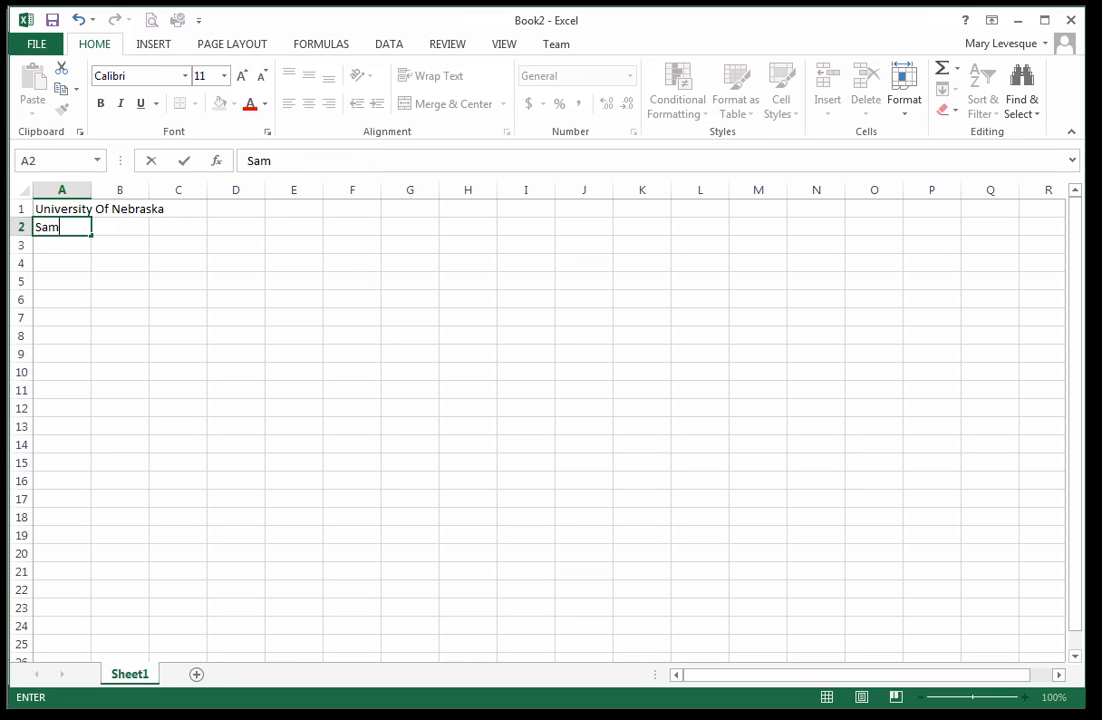
pyautogui.write('ple data')
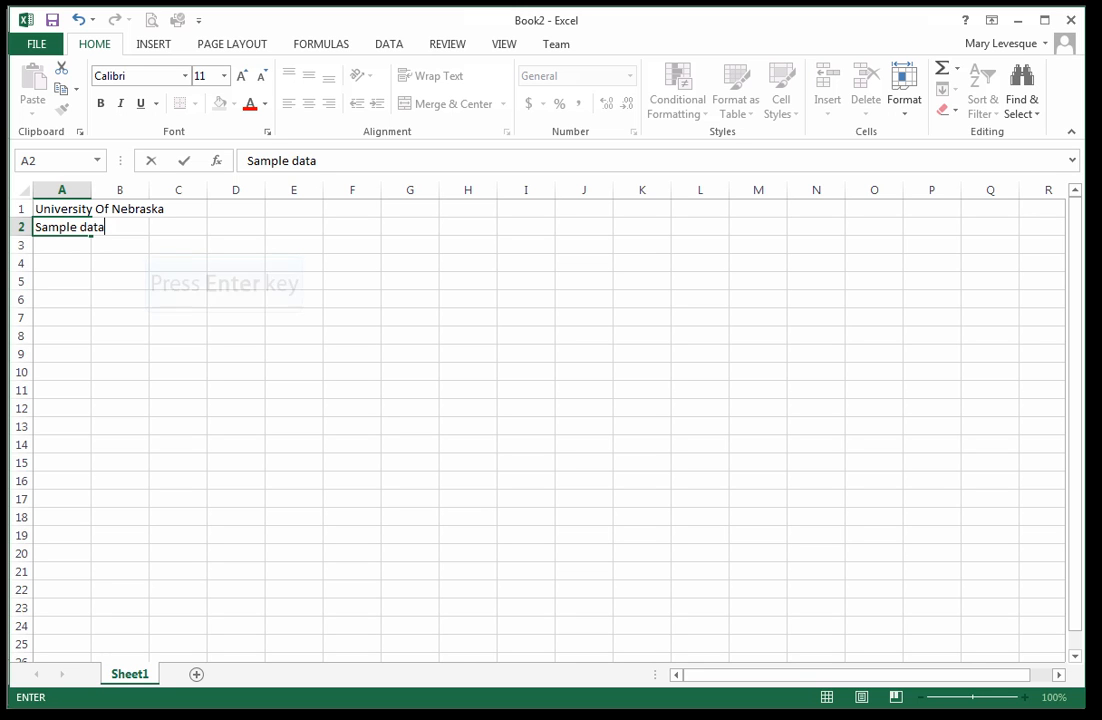
pyautogui.press('Return')
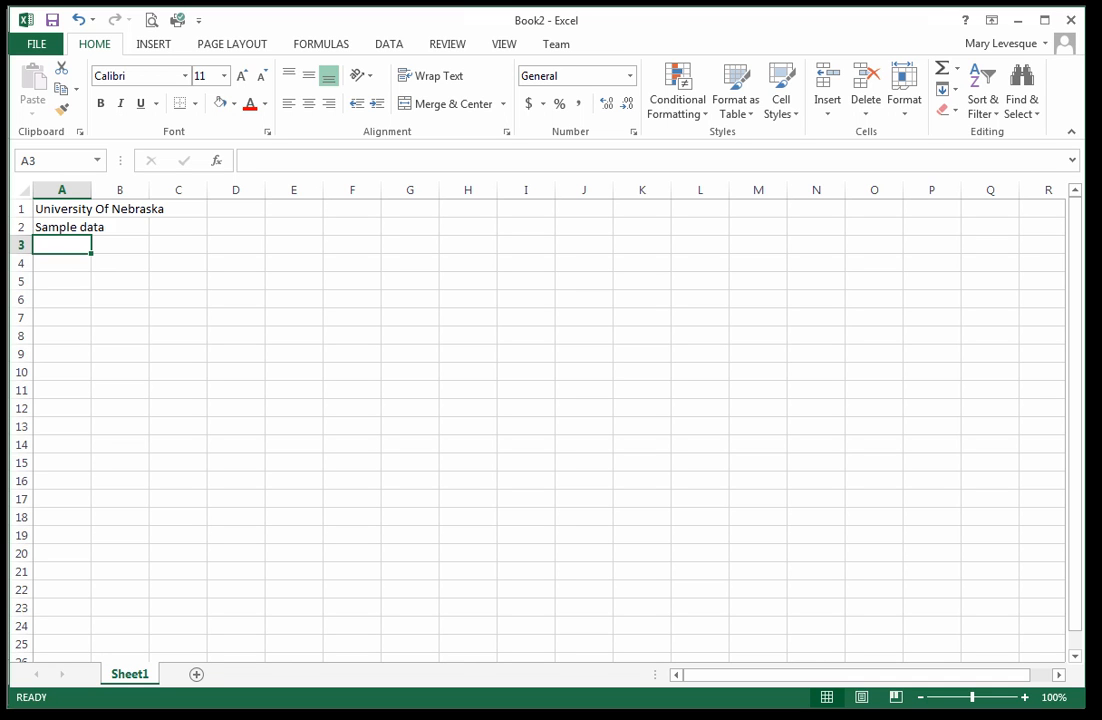
# Step: Enter Monday in B3 and Tuesday in C3, and undo both entries
pyautogui.press('Right')
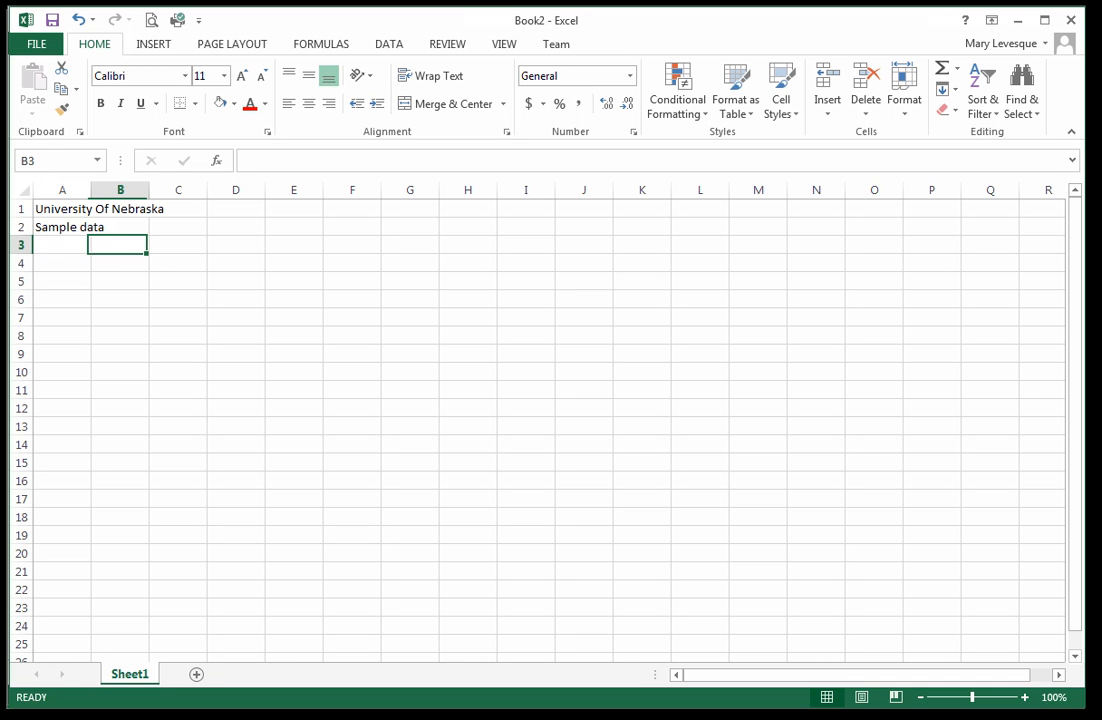
pyautogui.write('Monday')
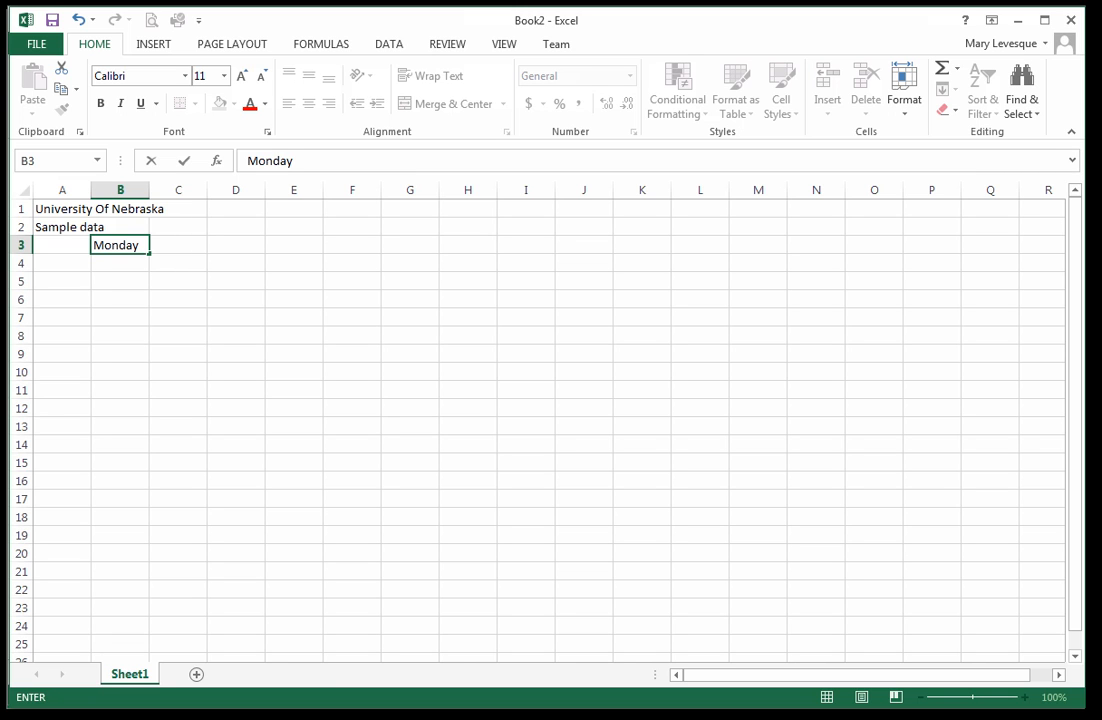
pyautogui.press('Tab')
pyautogui.write('Tuesday')
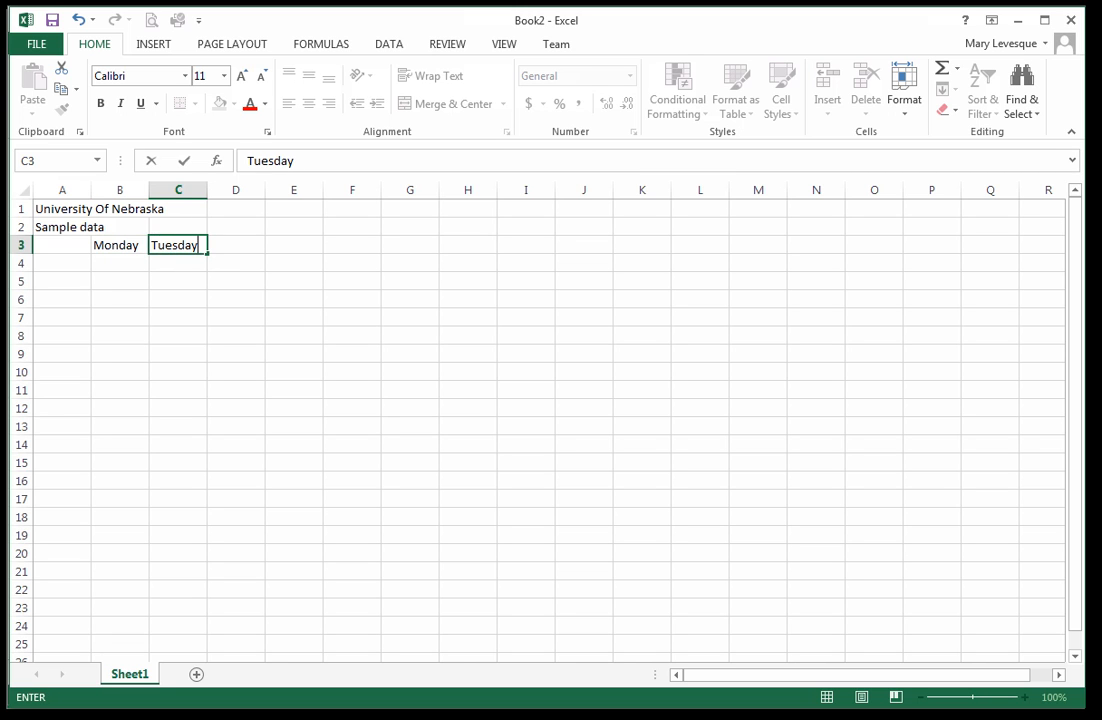
pyautogui.press('Tab')
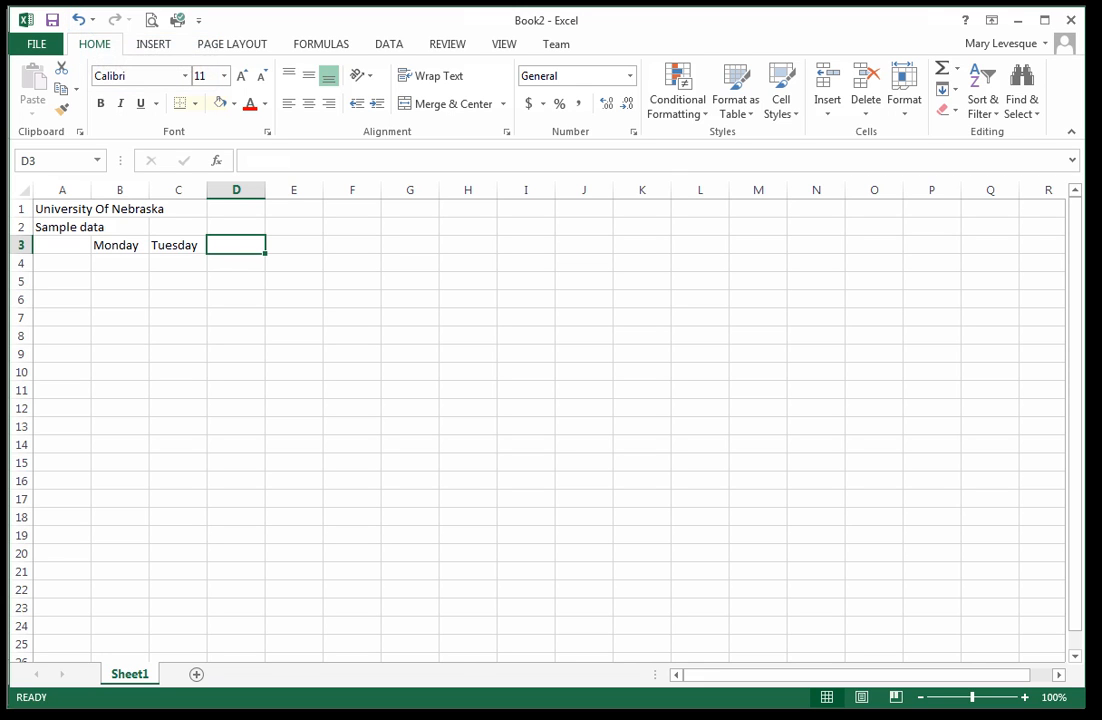
pyautogui.hotkey('ctrl', 'z')
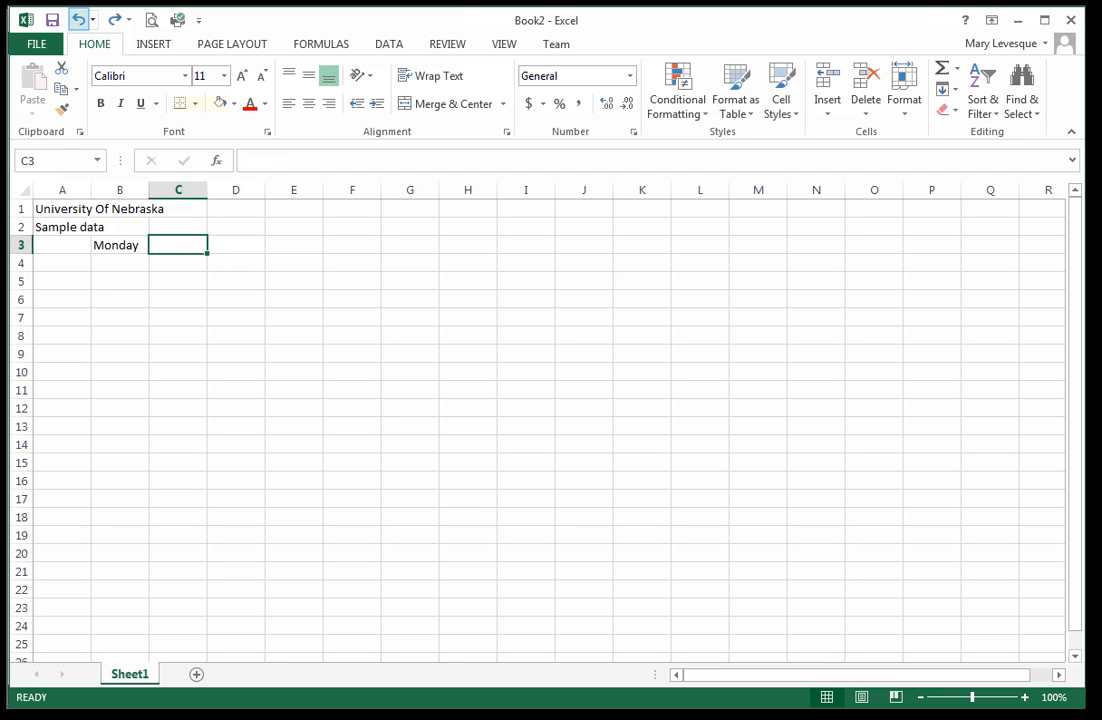
pyautogui.hotkey('ctrl', 'z')
# Step: Enter Monday in B3 and fill the weekday series across to Friday in F3
pyautogui.write('Monday')
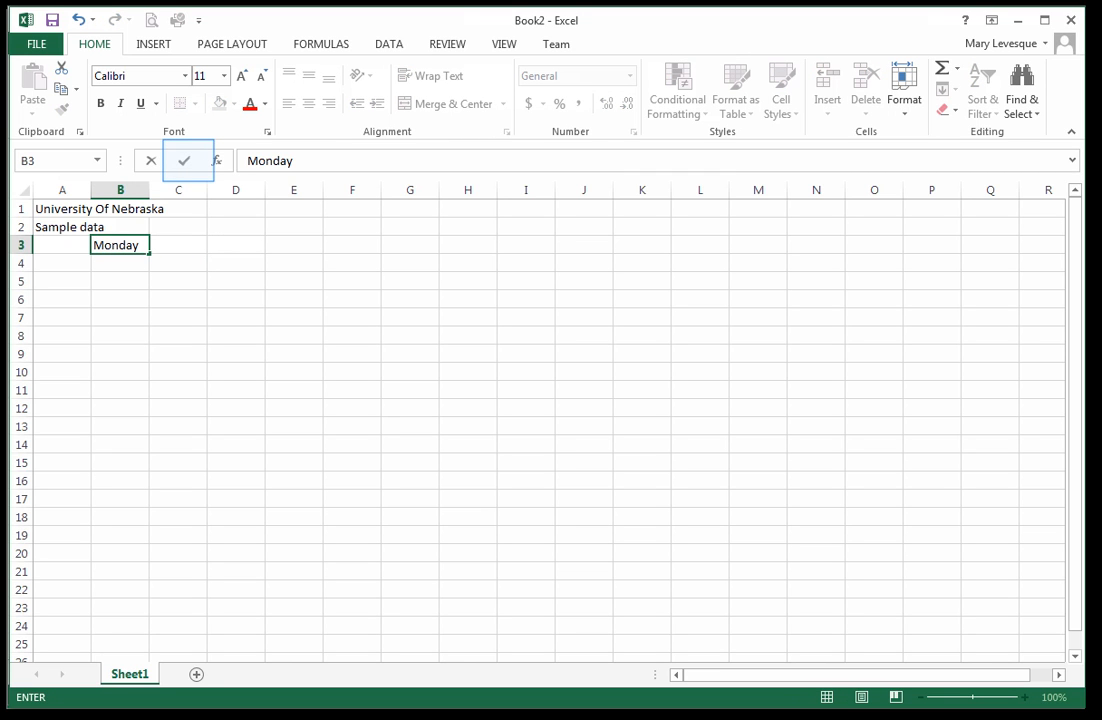
pyautogui.hotkey('ctrl', 'Return')
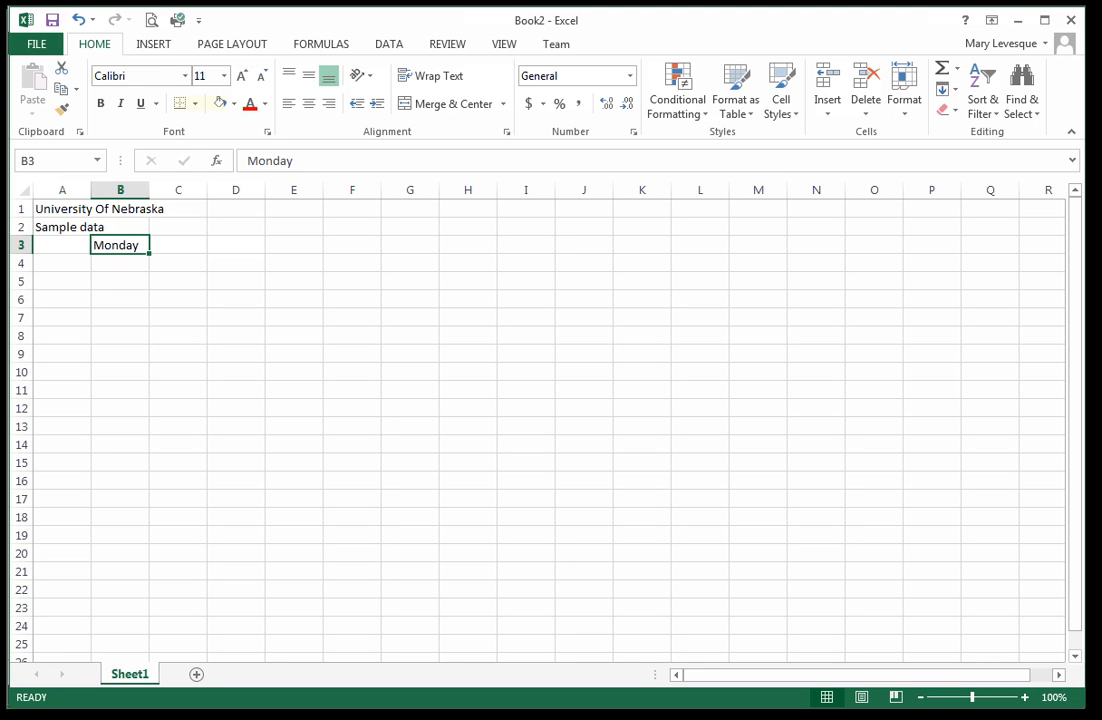
pyautogui.moveTo(149, 253); pyautogui.dragTo(380, 257)
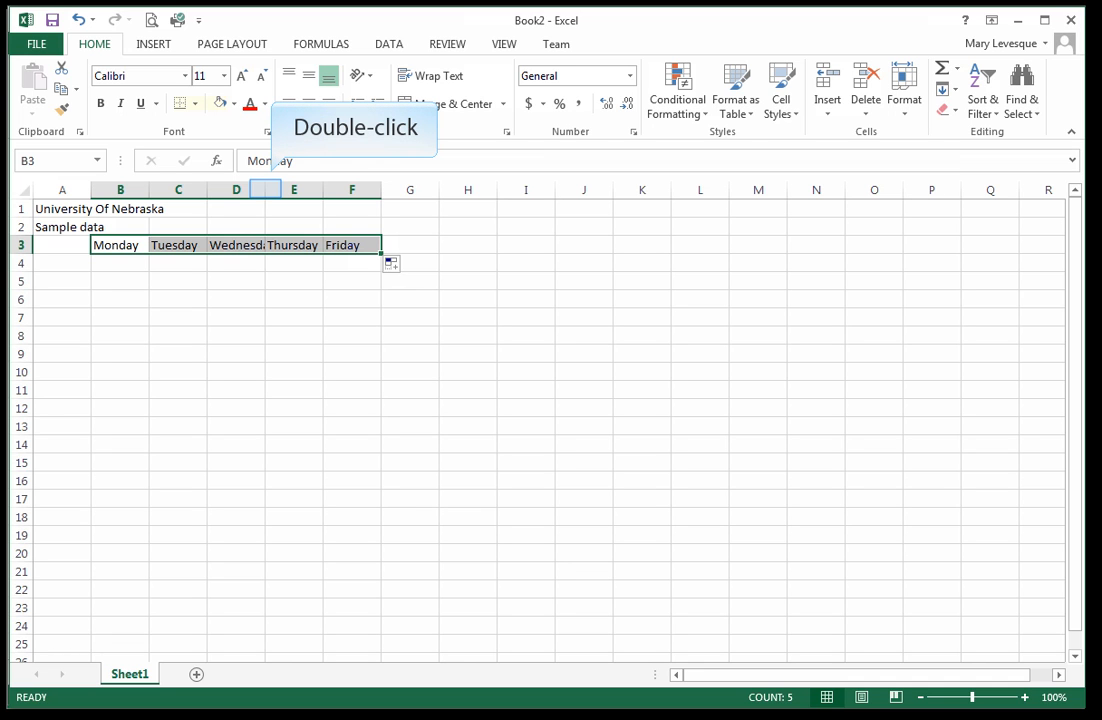
# Step: AutoFit column D to the Wednesday heading and widen column E slightly
pyautogui.doubleClick(265, 189)
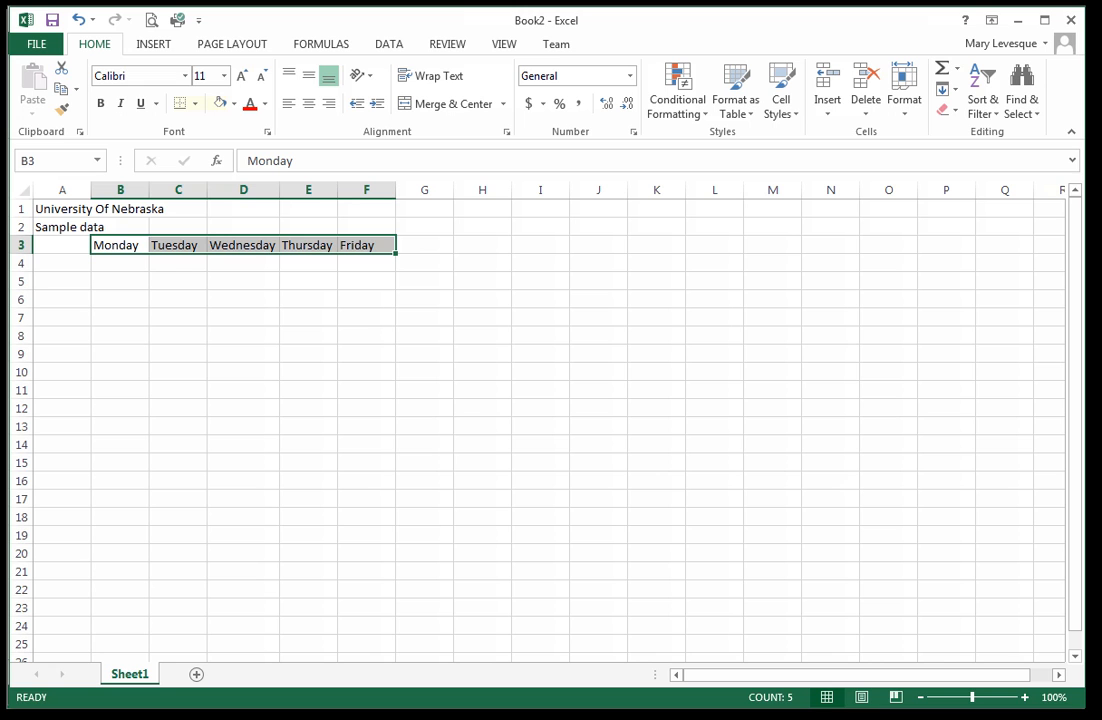
pyautogui.moveTo(337, 190); pyautogui.dragTo(349, 192)
# Step: Set the width of columns B and C to 9
pyautogui.moveTo(138, 190); pyautogui.dragTo(178, 190)
pyautogui.rightClick(179, 191)
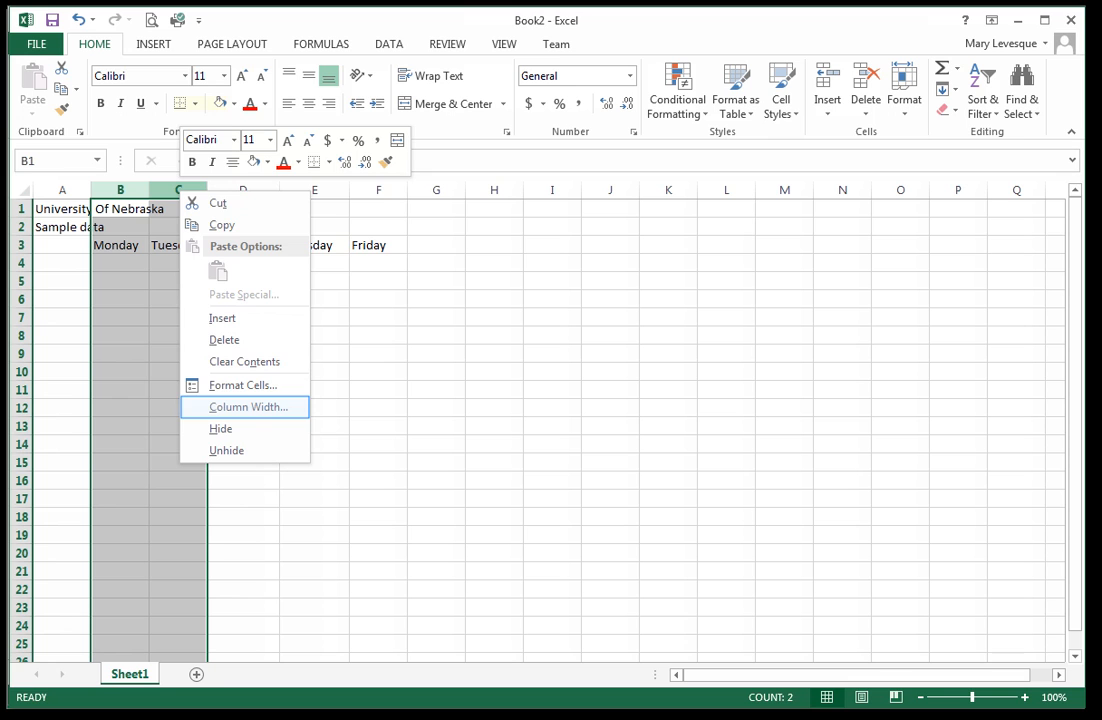
pyautogui.click(248, 407)
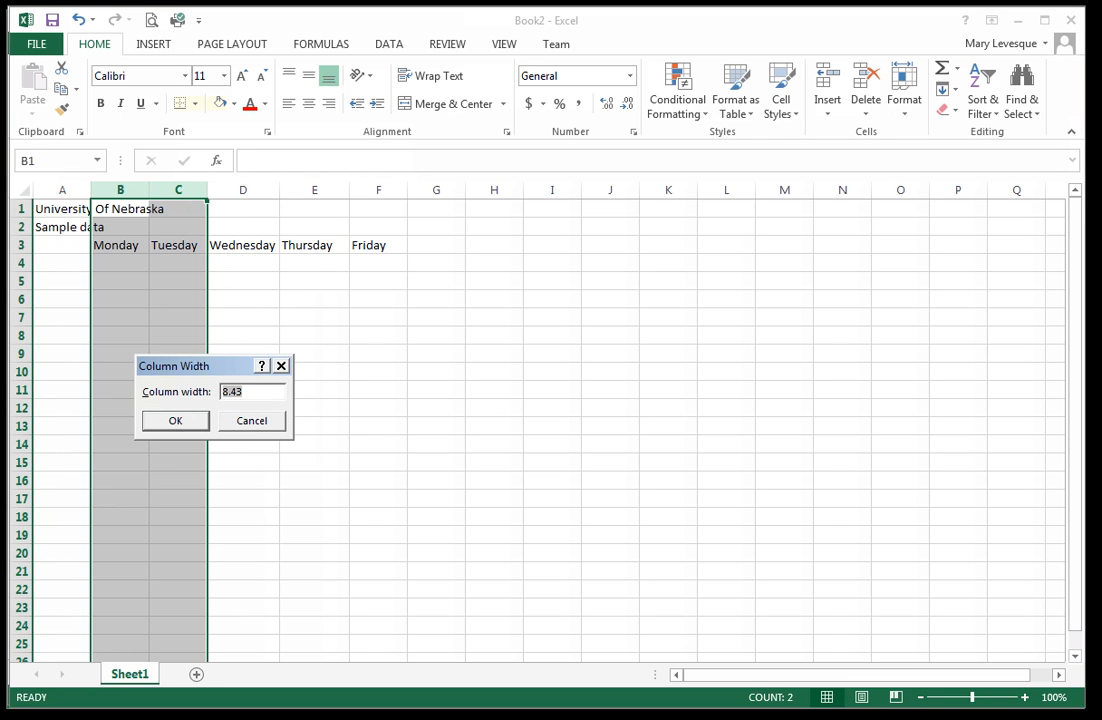
pyautogui.write('9')
pyautogui.press('Return')
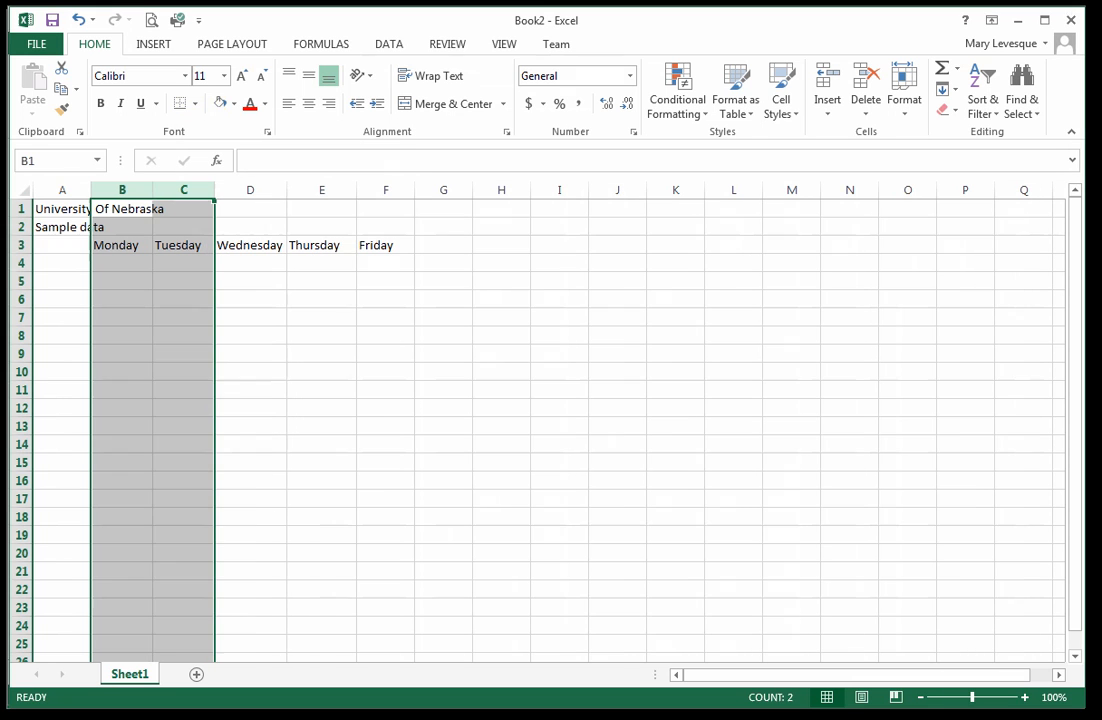
pyautogui.click(250, 390)
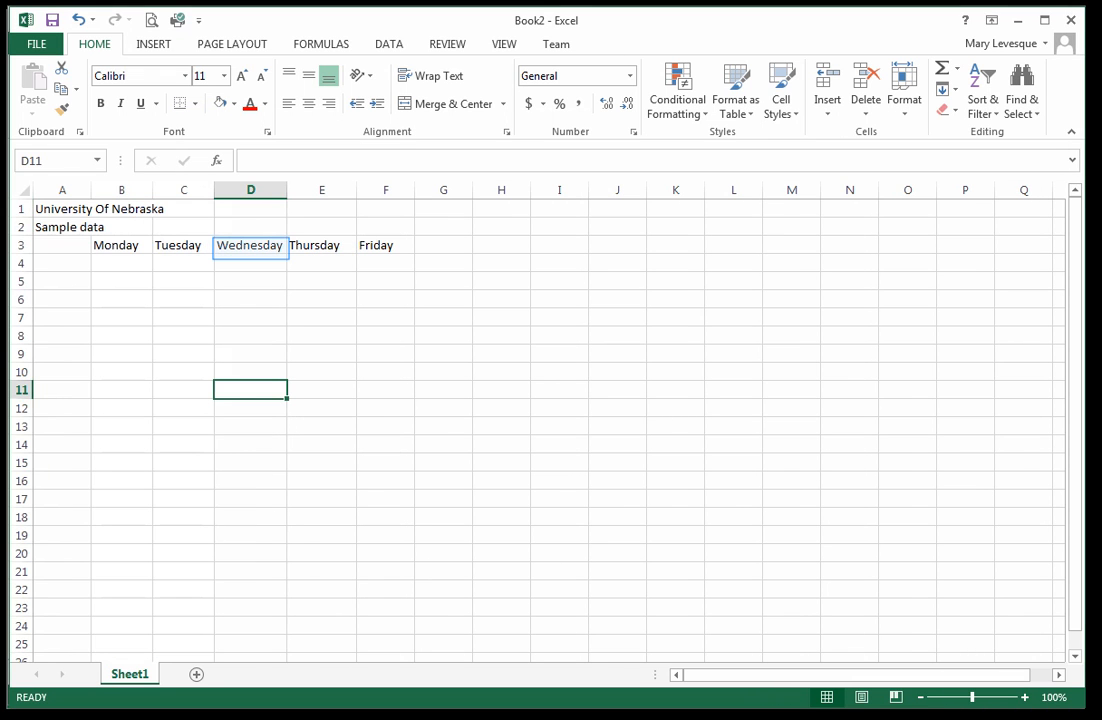
# Step: Set the width of column D, which holds the Wednesday heading, to 11
pyautogui.click(250, 246)
pyautogui.rightClick(248, 190)
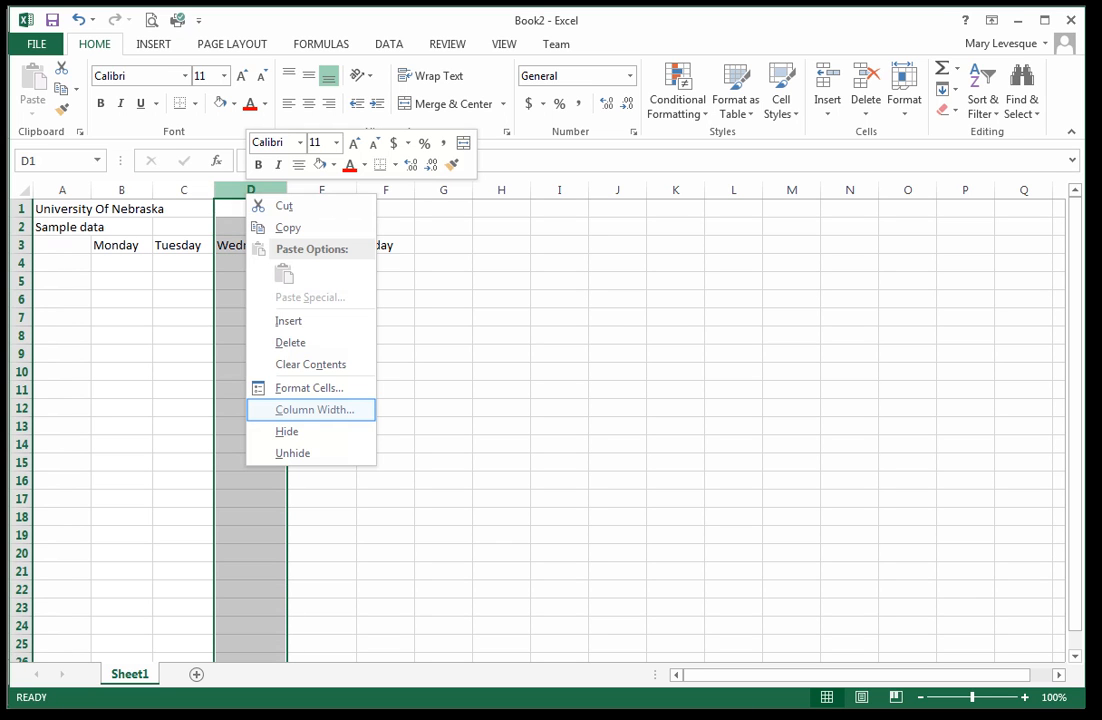
pyautogui.click(314, 409)
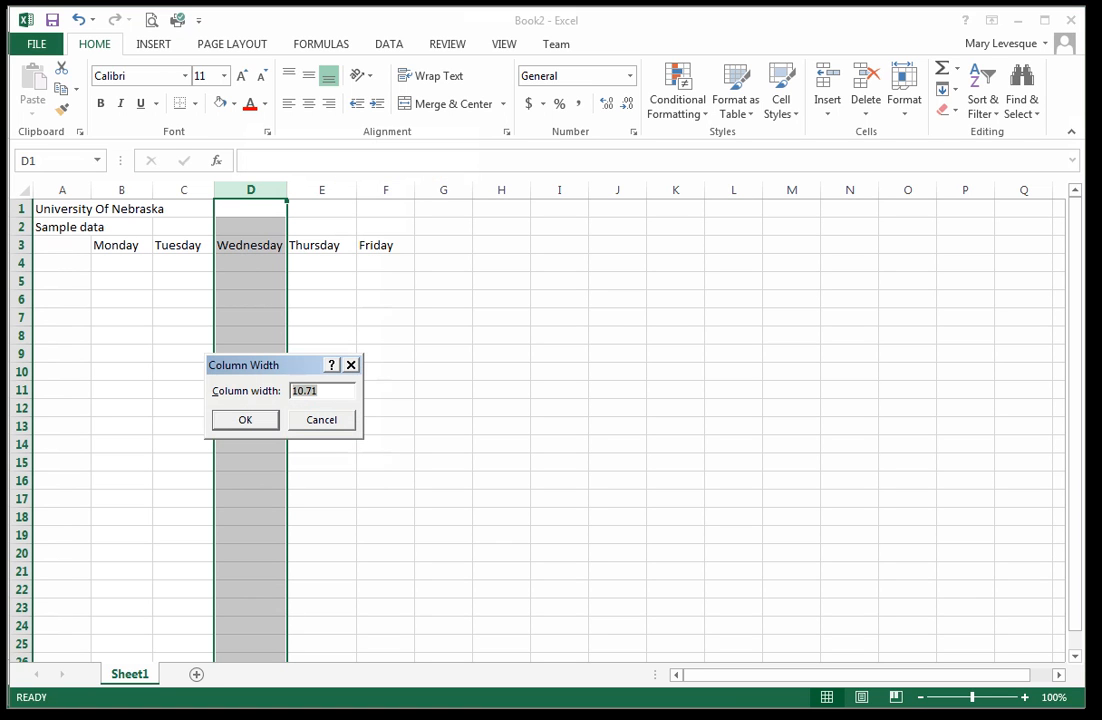
pyautogui.write('11')
pyautogui.press('Return')
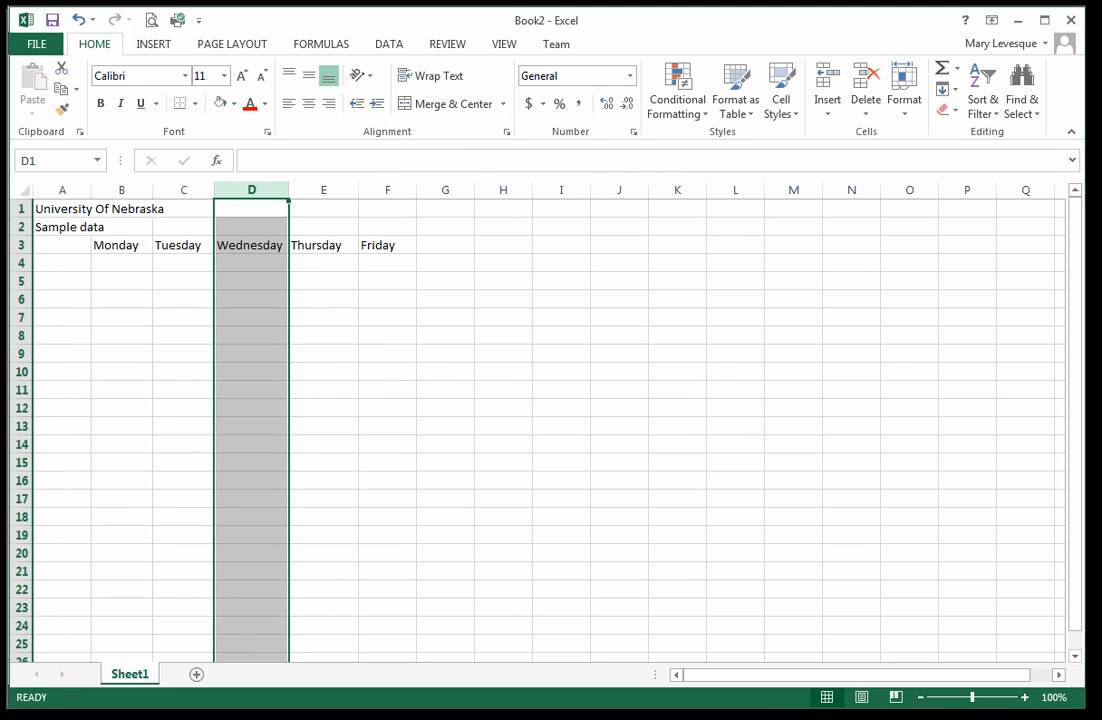
# Step: Set all weekday columns, B through F, to a uniform width of 11
pyautogui.moveTo(122, 190); pyautogui.dragTo(380, 191)
pyautogui.rightClick(197, 191)
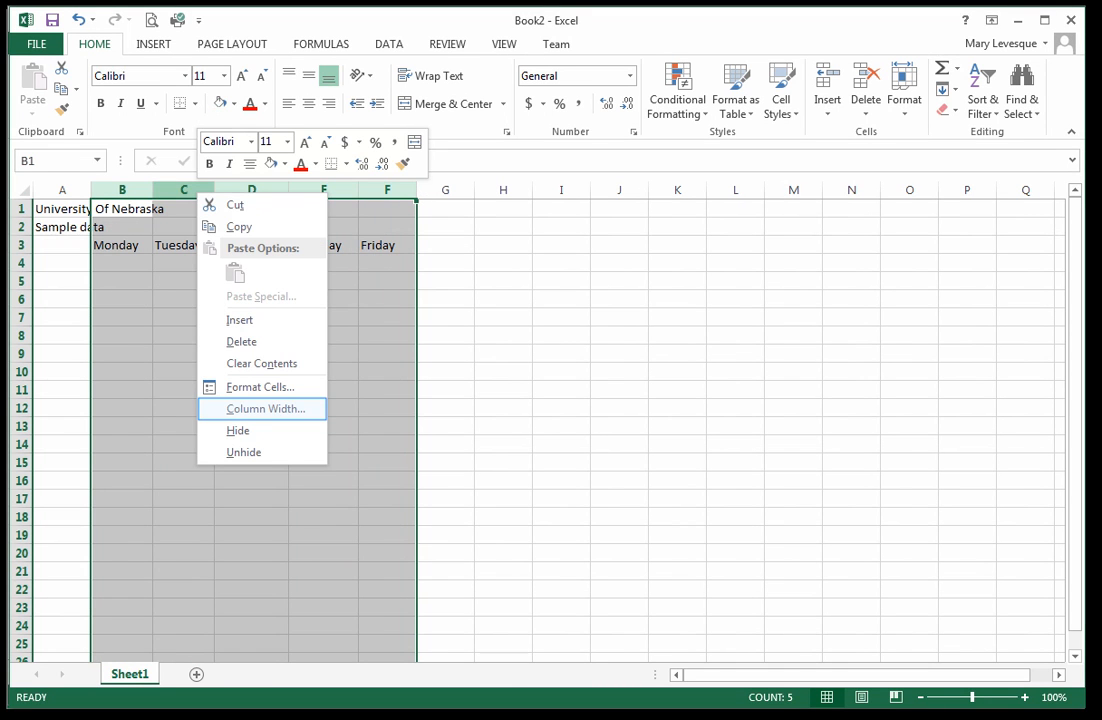
pyautogui.click(265, 409)
pyautogui.write('11')
pyautogui.press('Return')
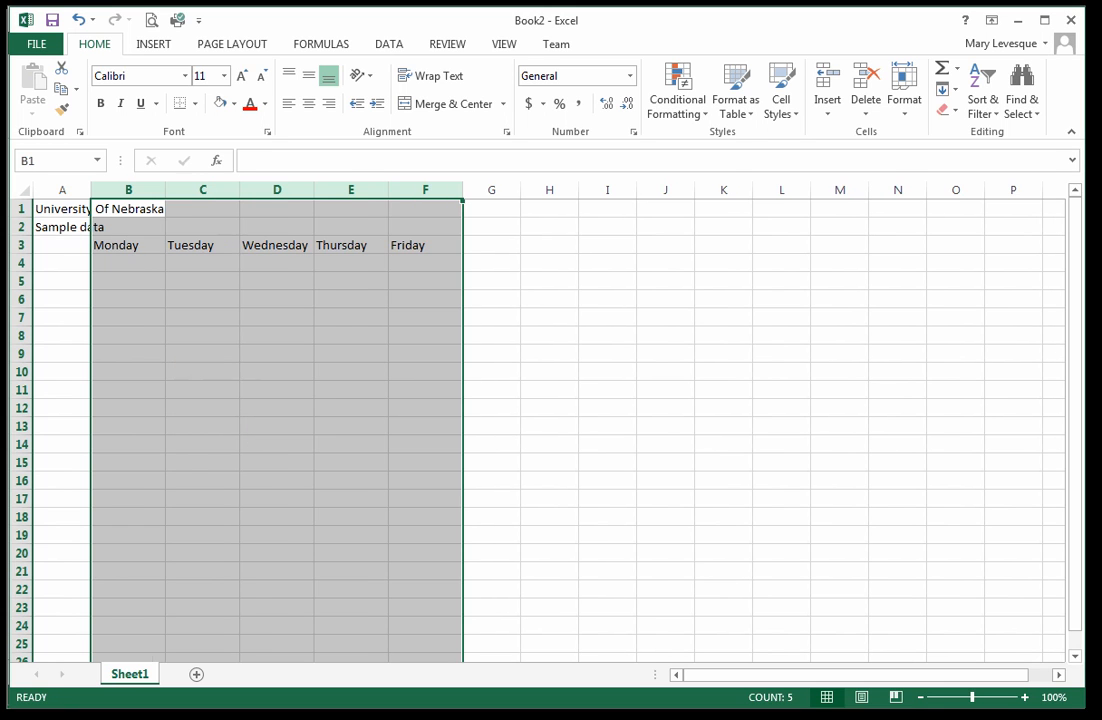
pyautogui.click(128, 263)
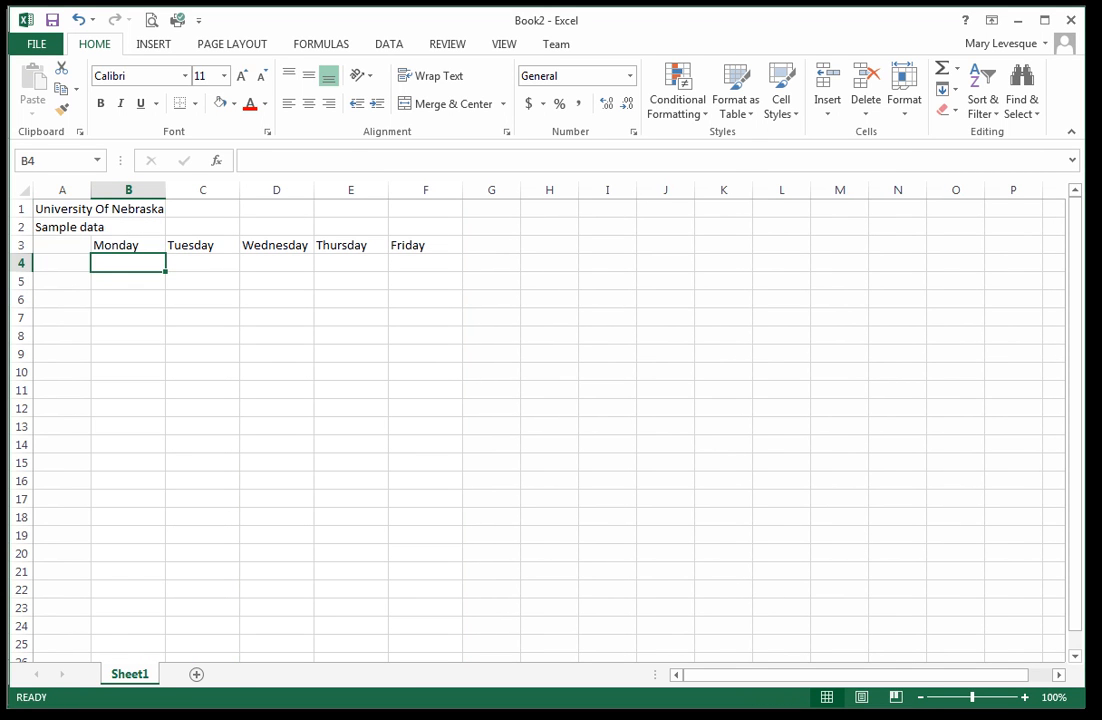
pyautogui.click(62, 263)
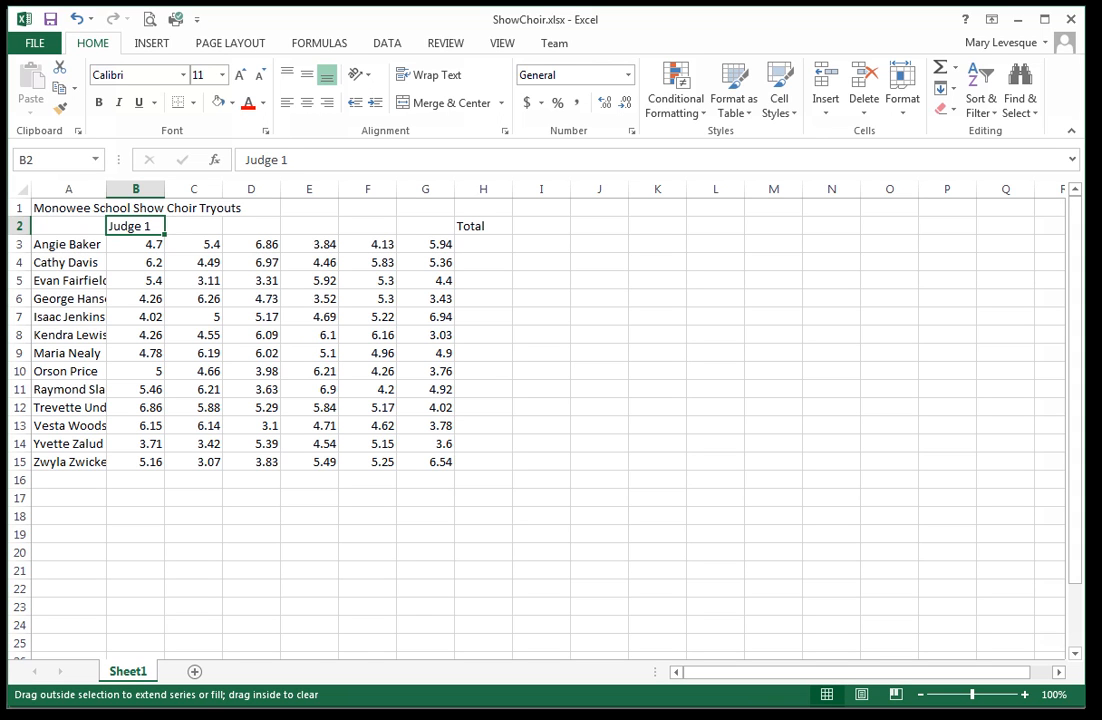
# Step: In the ShowChoir.xlsx workbook, fill the Judge 1 heading from B2 across to Judge 6 in G2
pyautogui.moveTo(165, 234); pyautogui.dragTo(445, 229)
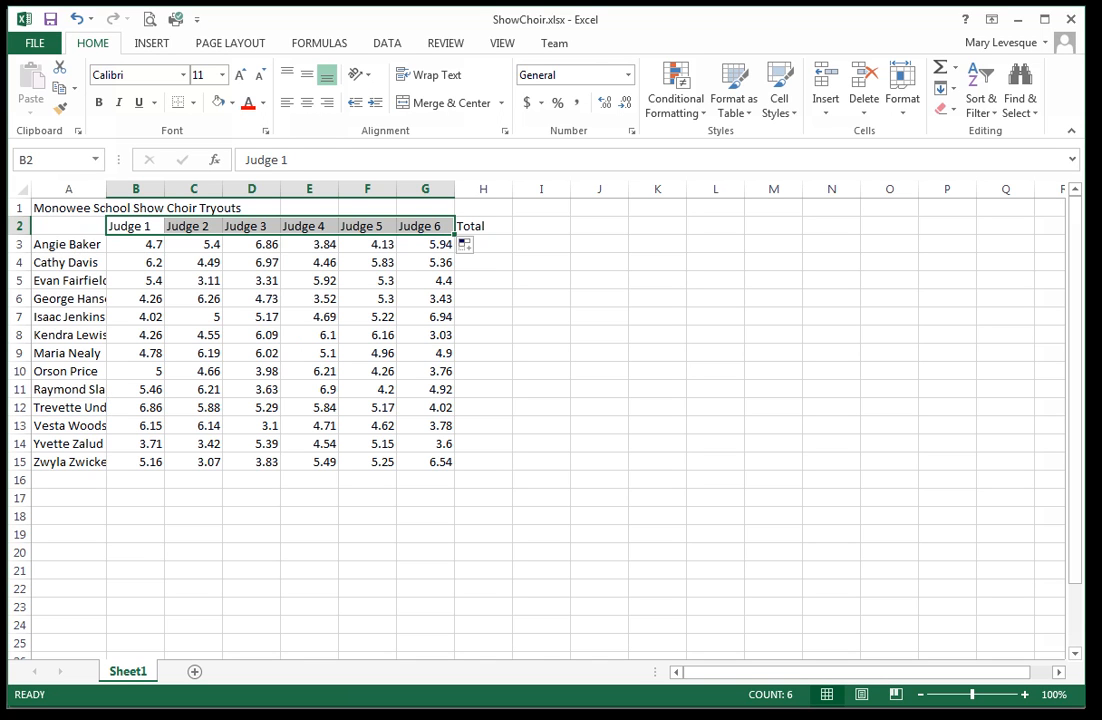
# Step: AutoFit column A and narrow it so it just fits the longest contestant name, letting the title overflow
pyautogui.click(69, 408)
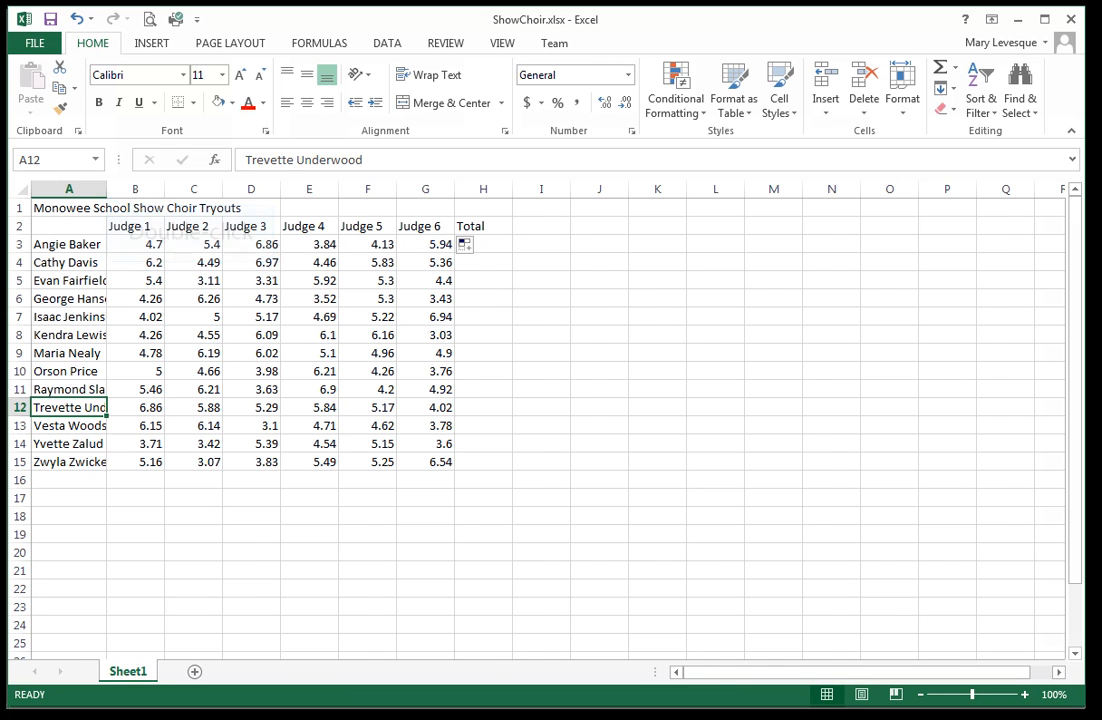
pyautogui.doubleClick(107, 189)
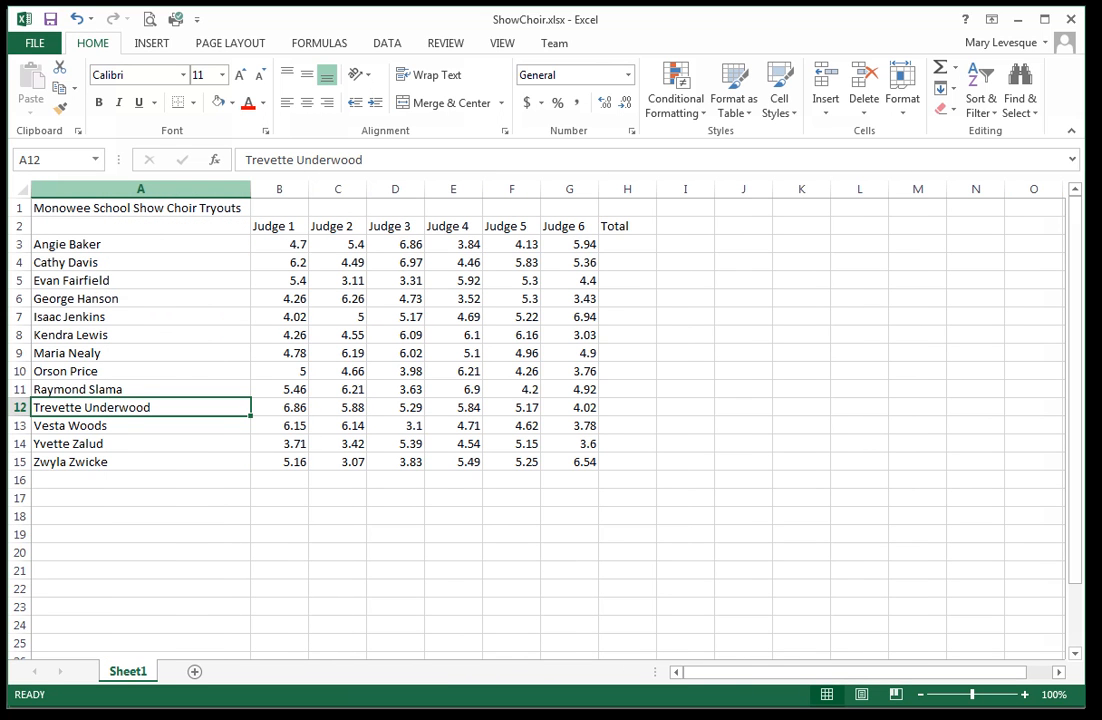
pyautogui.moveTo(251, 189); pyautogui.dragTo(248, 189)
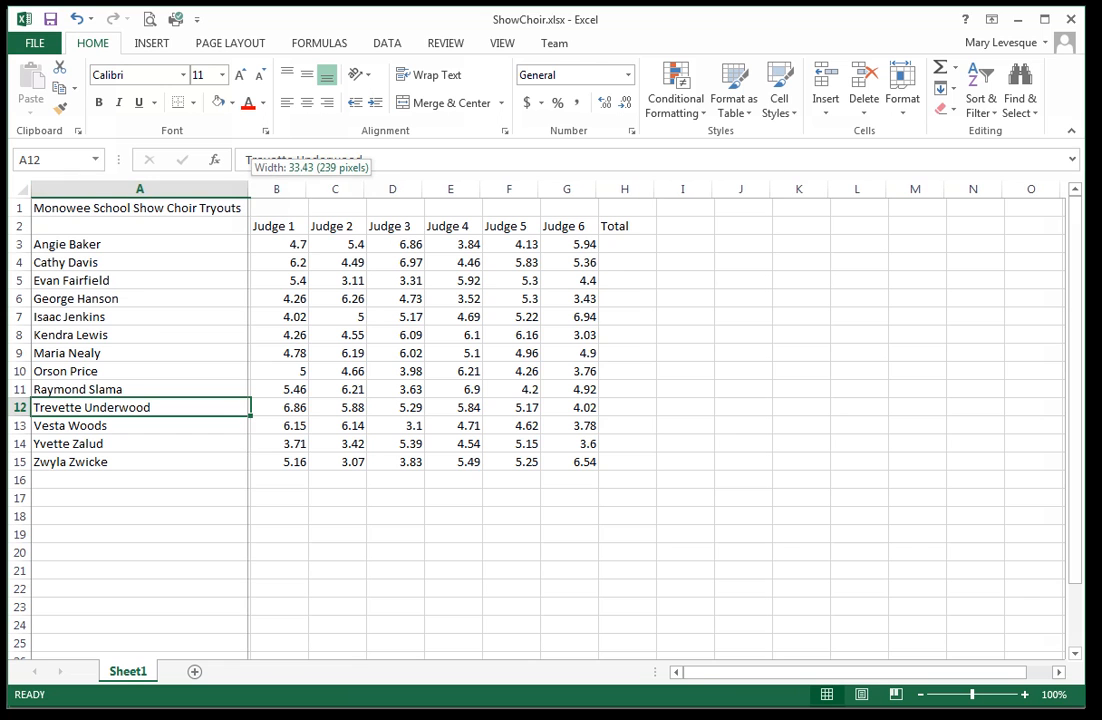
pyautogui.moveTo(222, 190); pyautogui.dragTo(159, 197)
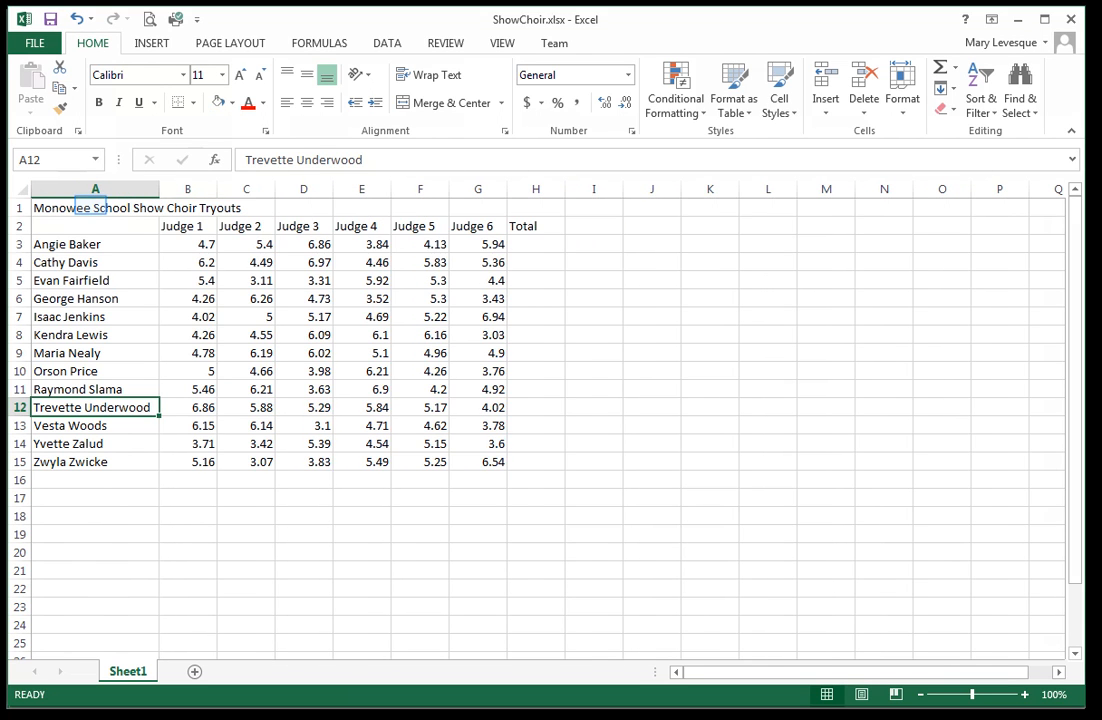
pyautogui.click(91, 208)
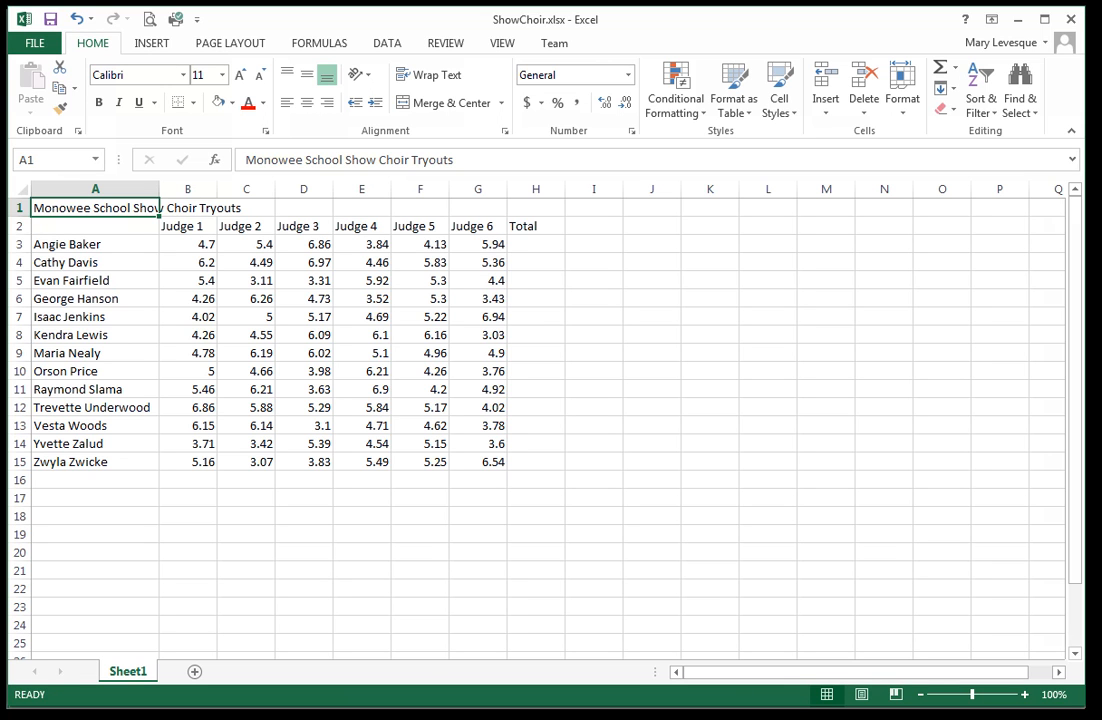
# Step: Format the judges' scores in B3:G15 to show two decimal places
pyautogui.click(185, 250)
pyautogui.moveTo(185, 255); pyautogui.dragTo(462, 463)
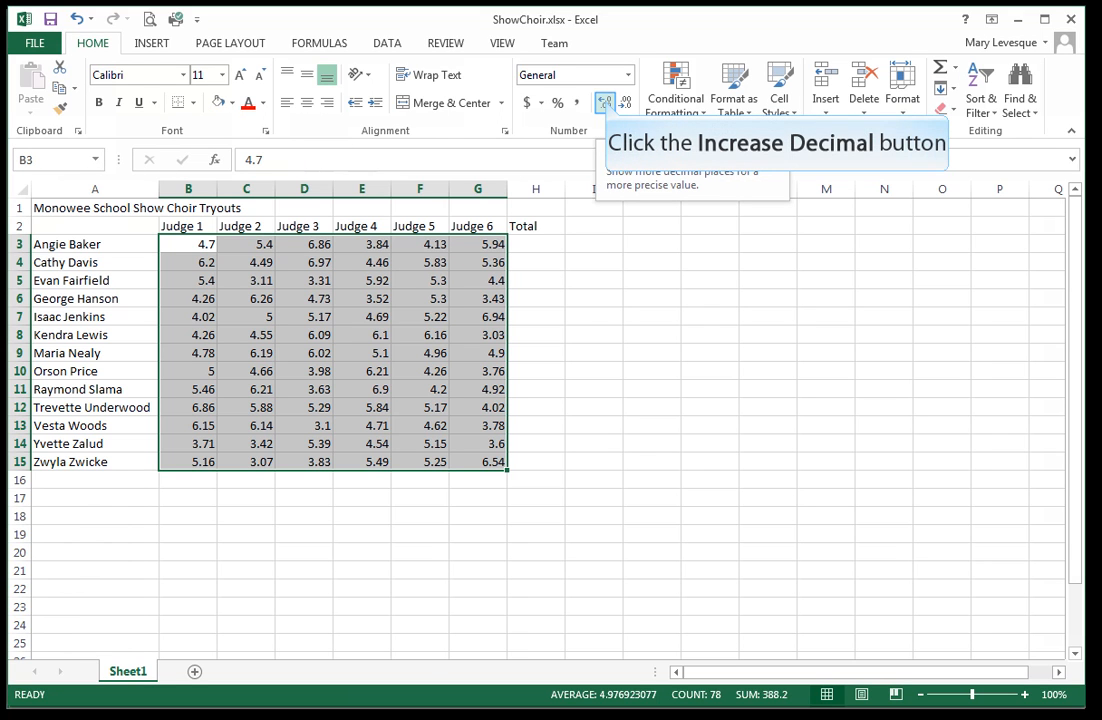
pyautogui.click(605, 102)
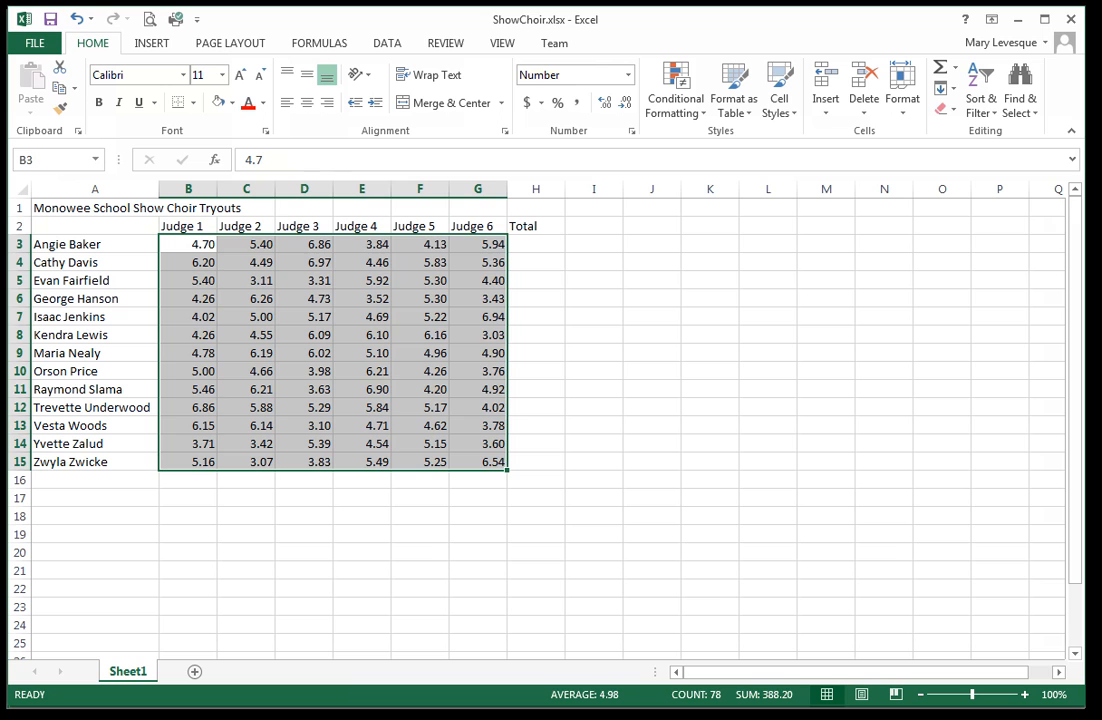
pyautogui.click(188, 244)
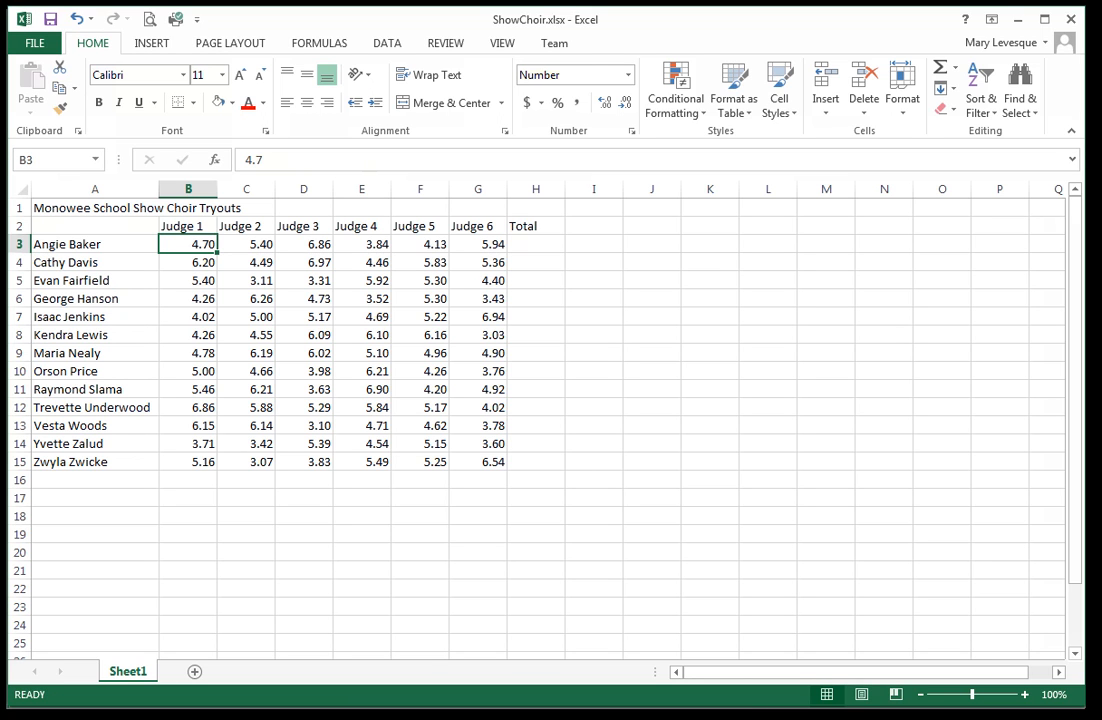
# Step: Center the Judge 1 through Judge 6 and Total headings in B2:H2
pyautogui.click(175, 226)
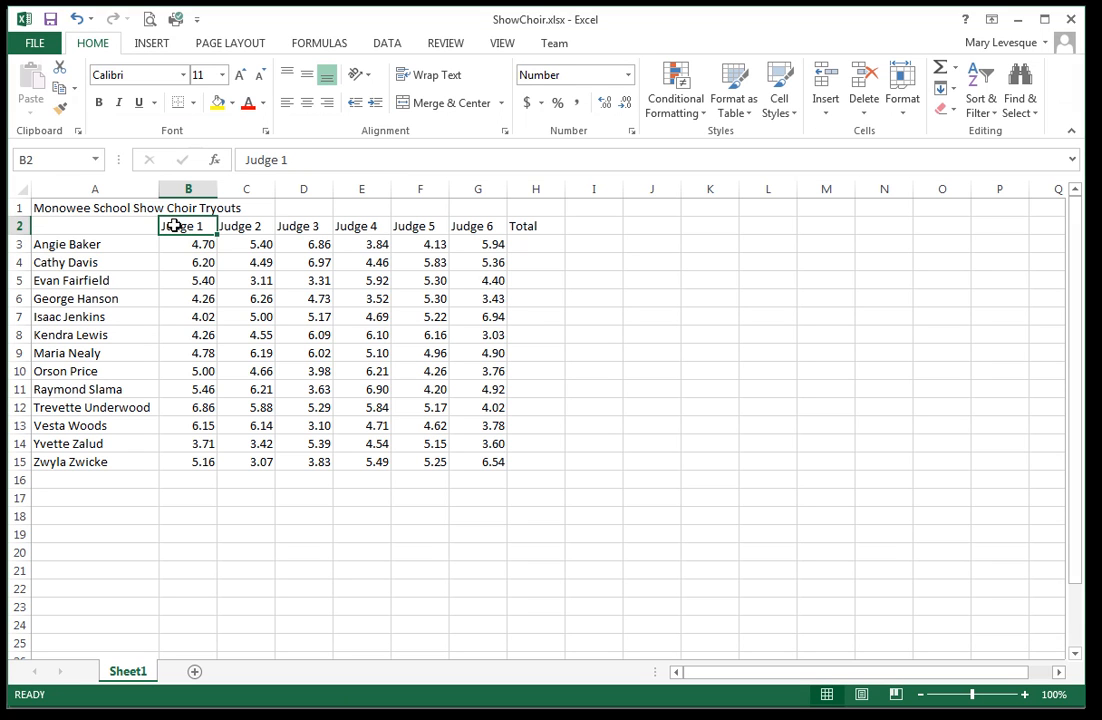
pyautogui.moveTo(172, 225); pyautogui.dragTo(521, 231)
pyautogui.click(327, 103)
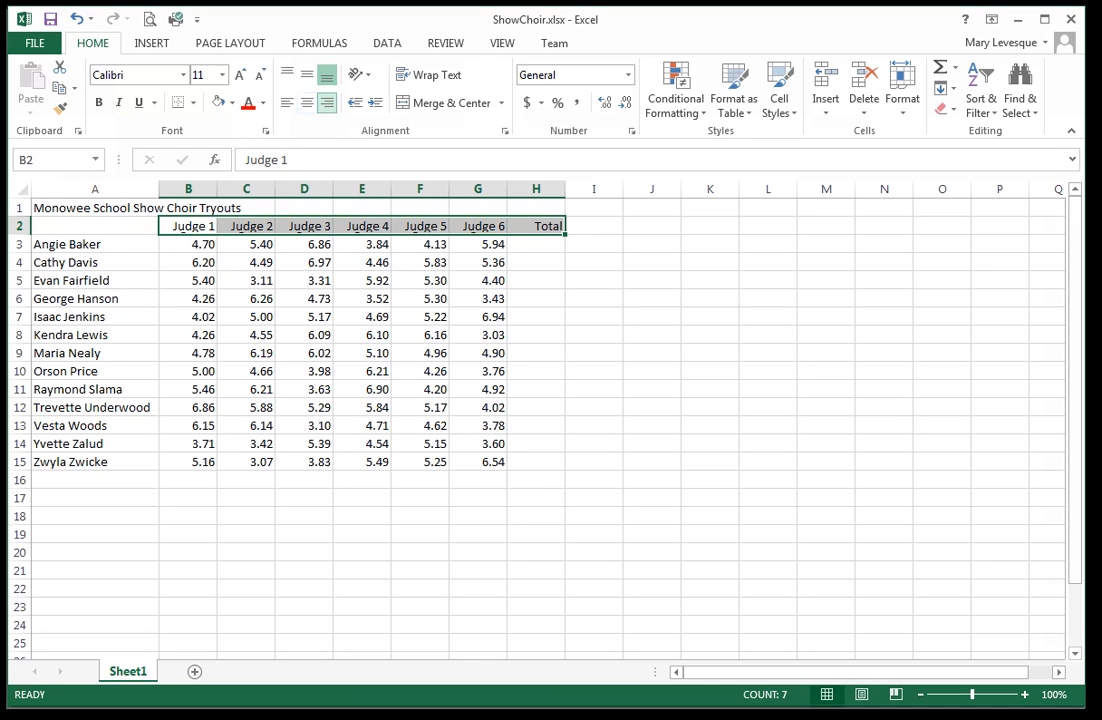
pyautogui.click(307, 103)
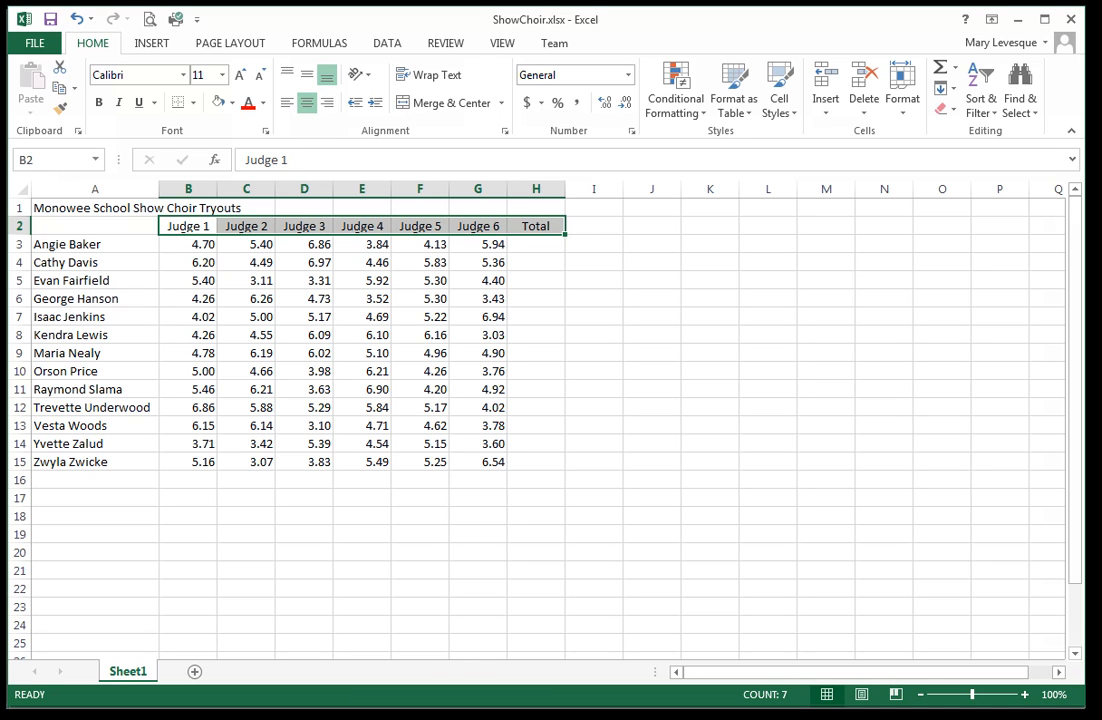
pyautogui.click(188, 480)
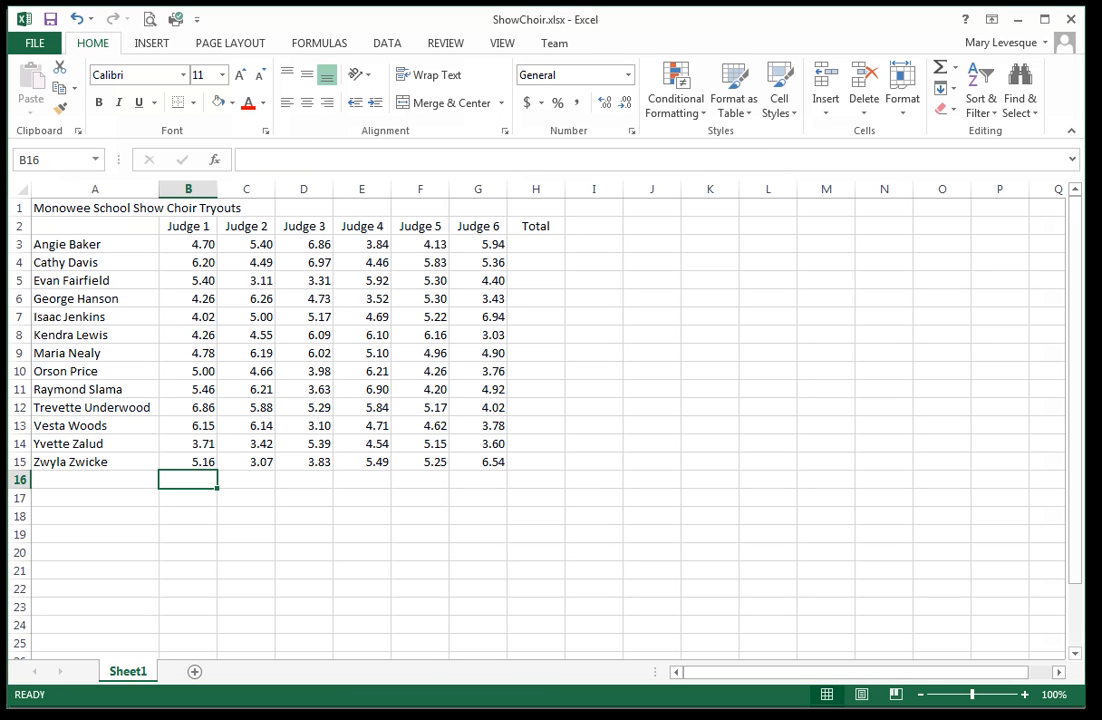
# Step: Total the first contestant's six judge scores in H3 with an AutoSum of B3:G3
pyautogui.click(536, 244)
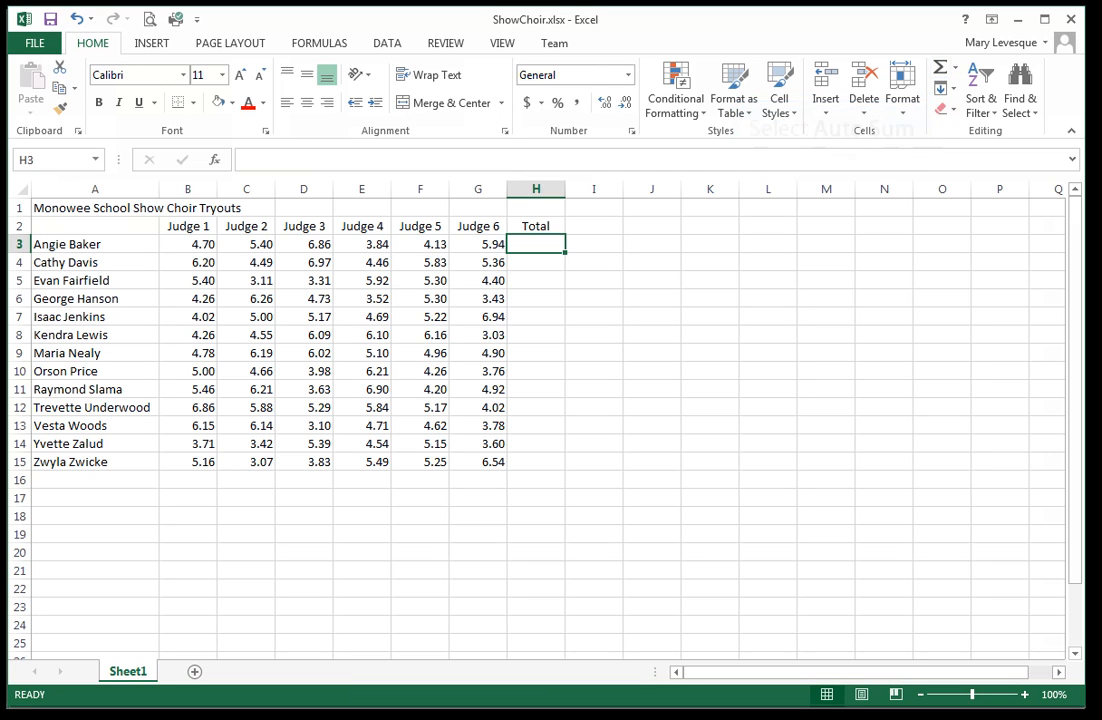
pyautogui.hotkey('alt', '=')
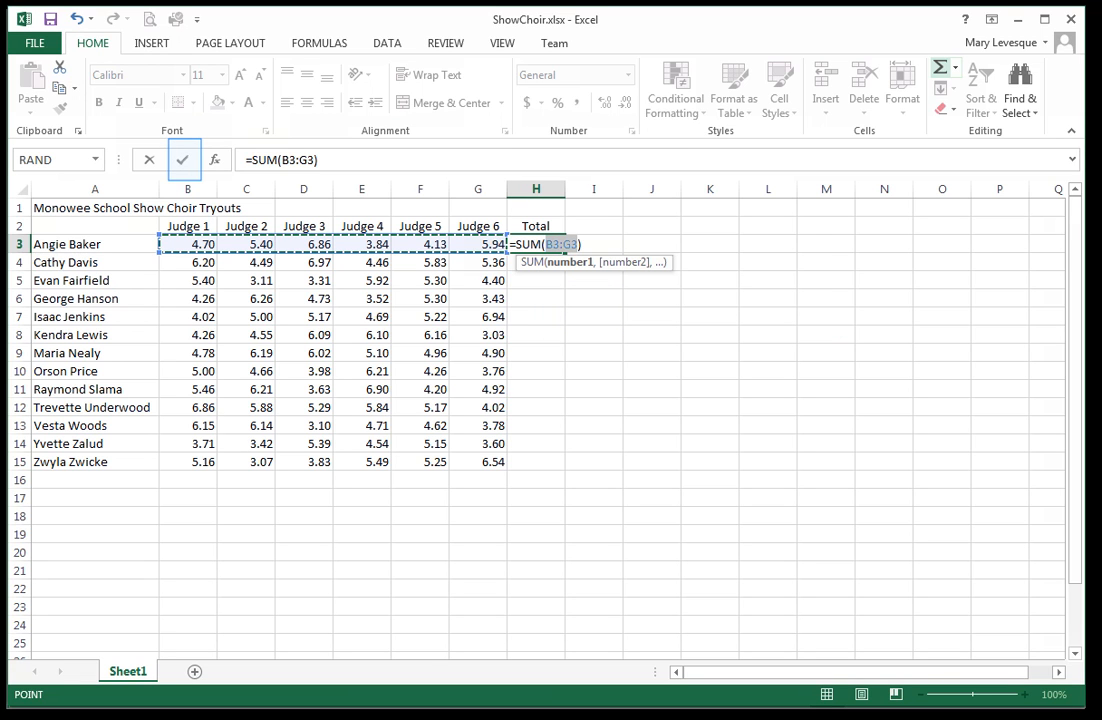
pyautogui.click(183, 160)
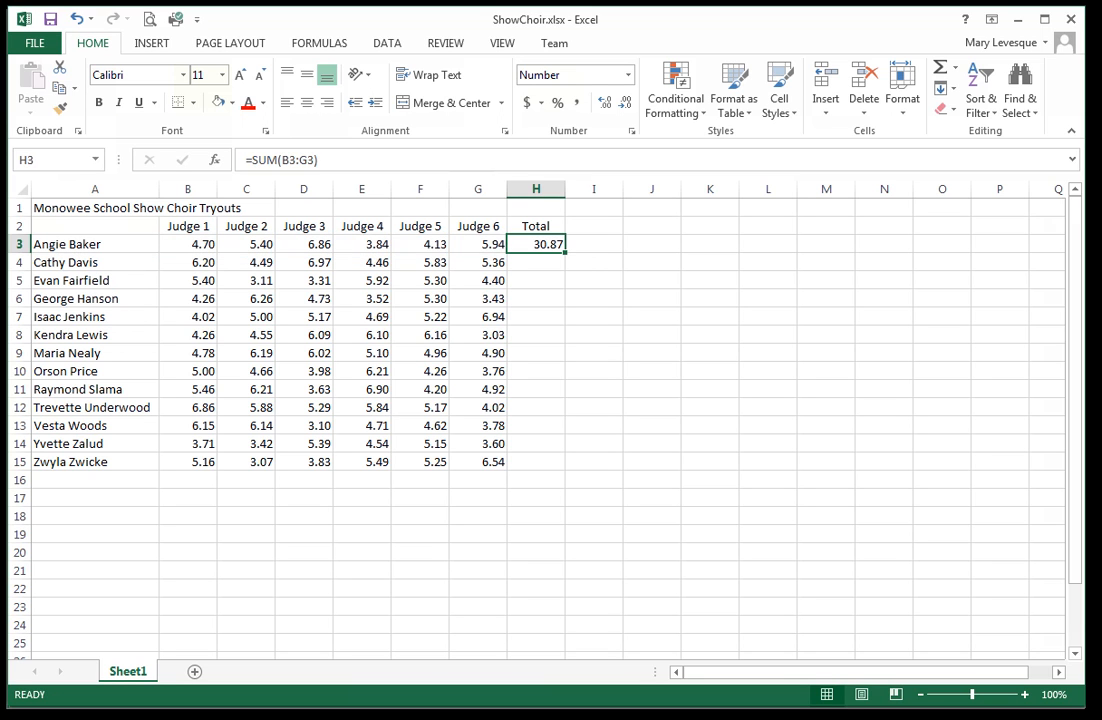
# Step: Examine the first contestant's individual judge scores in G3 through B3 that feed the total
pyautogui.click(478, 244)
pyautogui.click(420, 244)
pyautogui.click(362, 244)
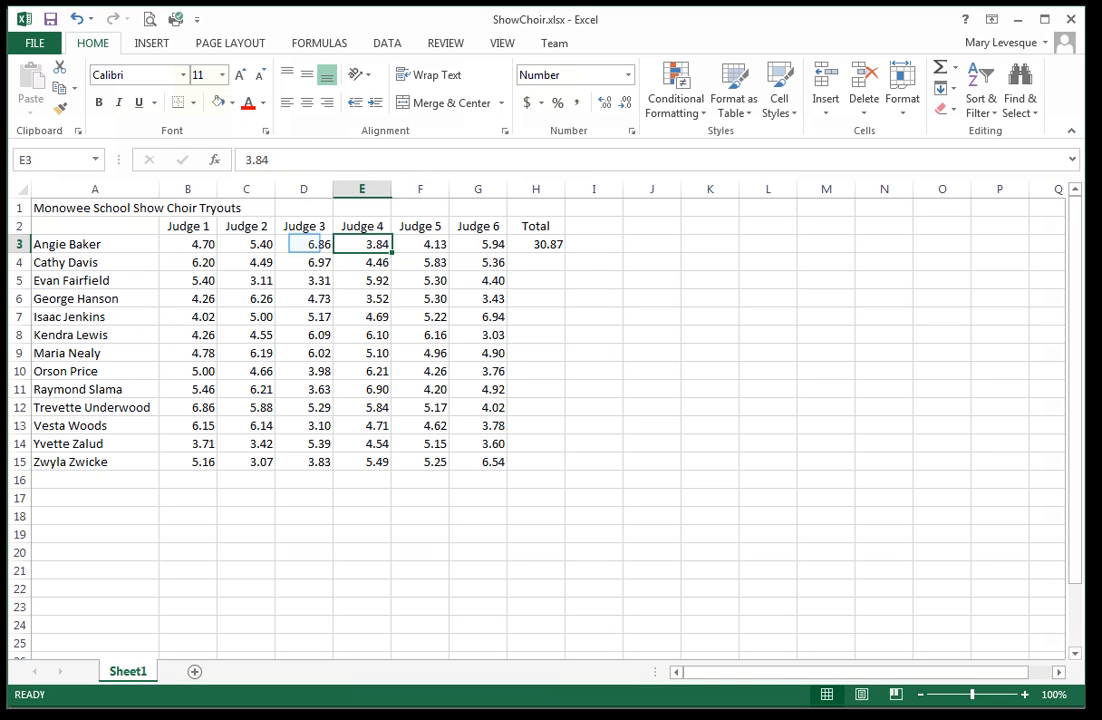
pyautogui.click(304, 244)
pyautogui.click(246, 244)
pyautogui.click(188, 244)
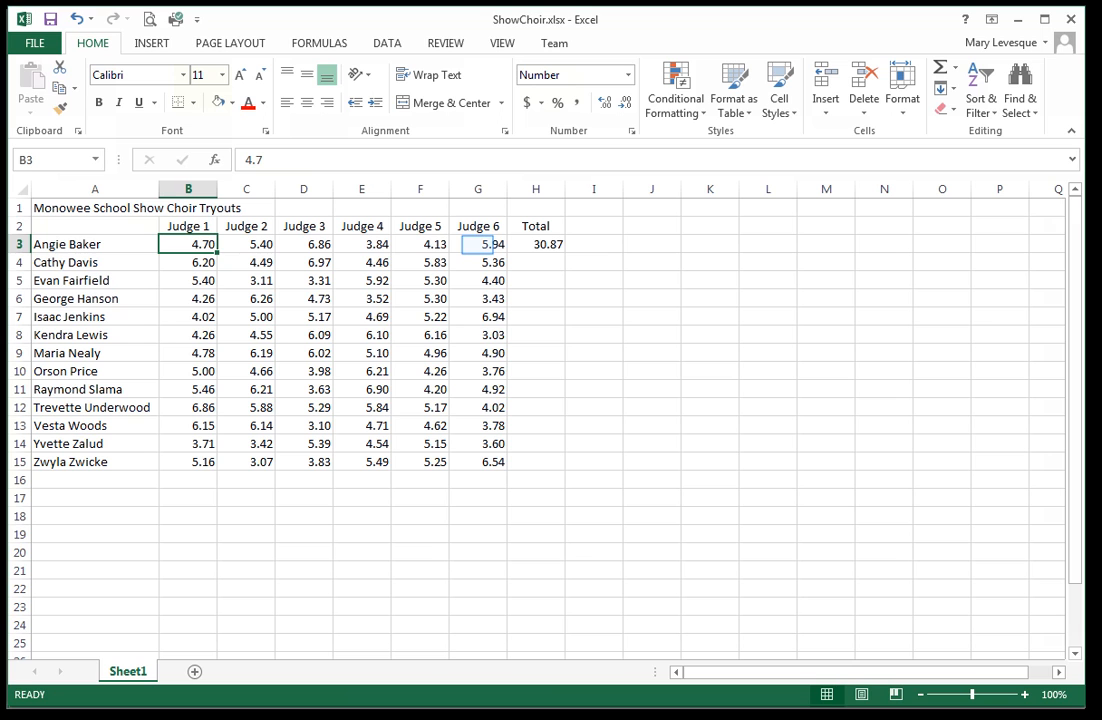
pyautogui.click(478, 244)
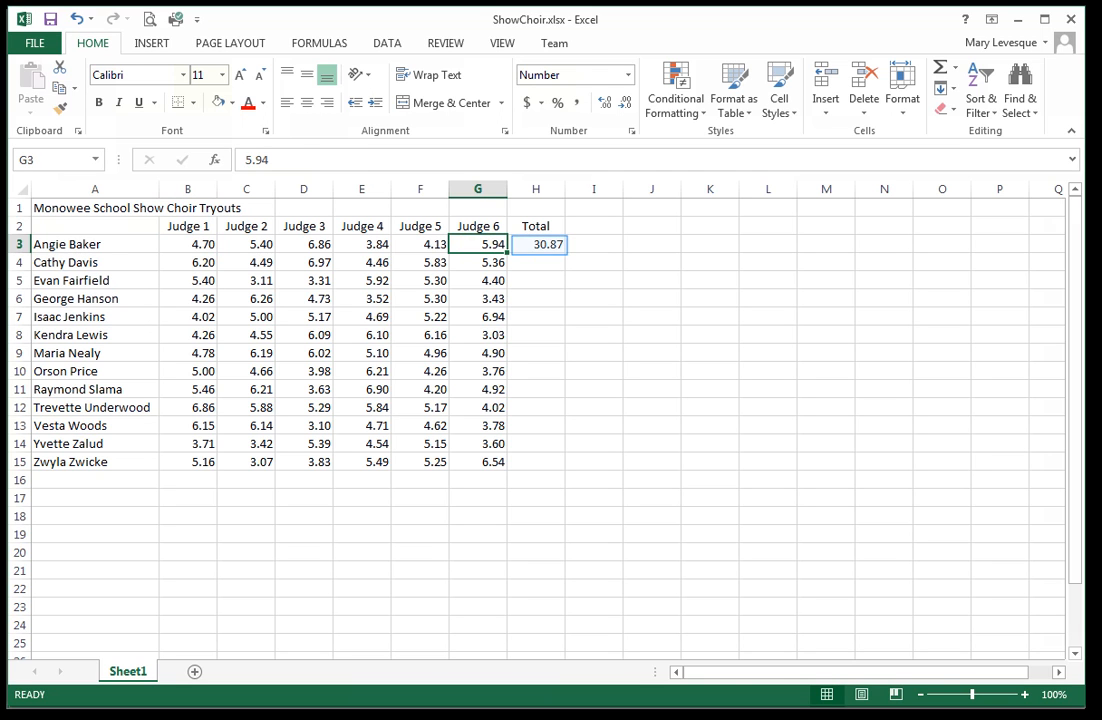
# Step: Check the cell range in the H3 SUM formula and copy the formula down through H15 for all contestants
pyautogui.click(538, 244)
pyautogui.press('F2')
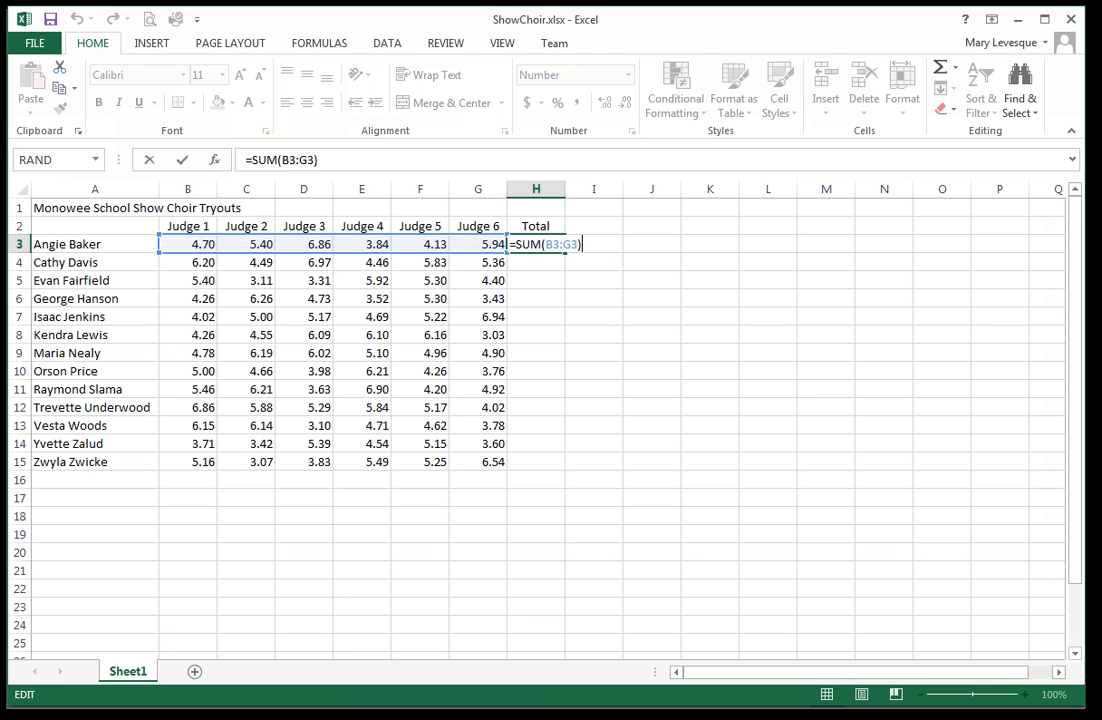
pyautogui.hotkey('ctrl', 'Return')
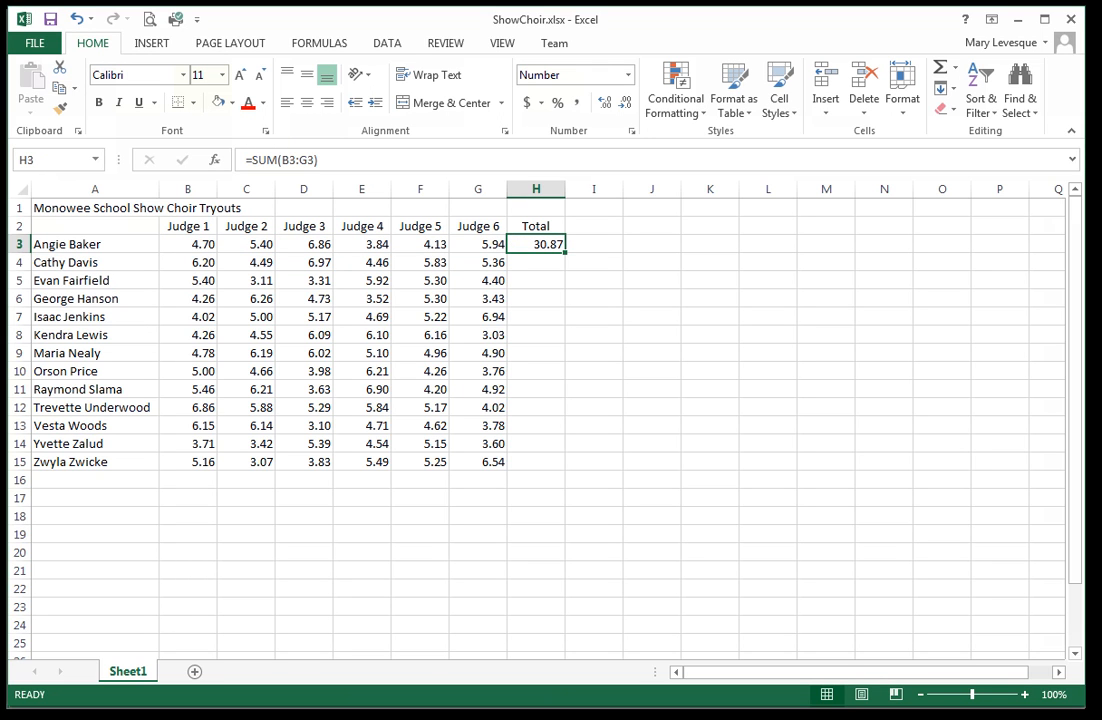
pyautogui.moveTo(565, 252); pyautogui.dragTo(571, 470)
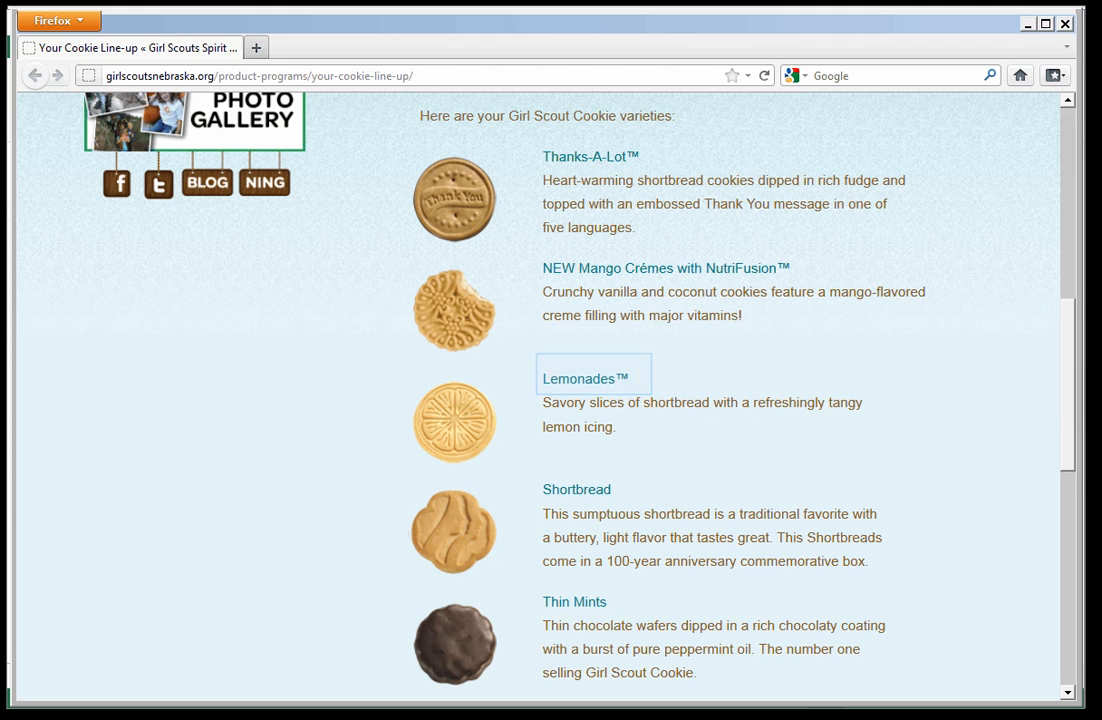
# Step: Review the cookie names on the Girl Scouts web page and change heading B3 in GS Cookies.xlsx to Thanks-A-Lot ™
pyautogui.scroll(-1, 550, 400)
pyautogui.moveTo(1065, 404); pyautogui.dragTo(1075, 541)
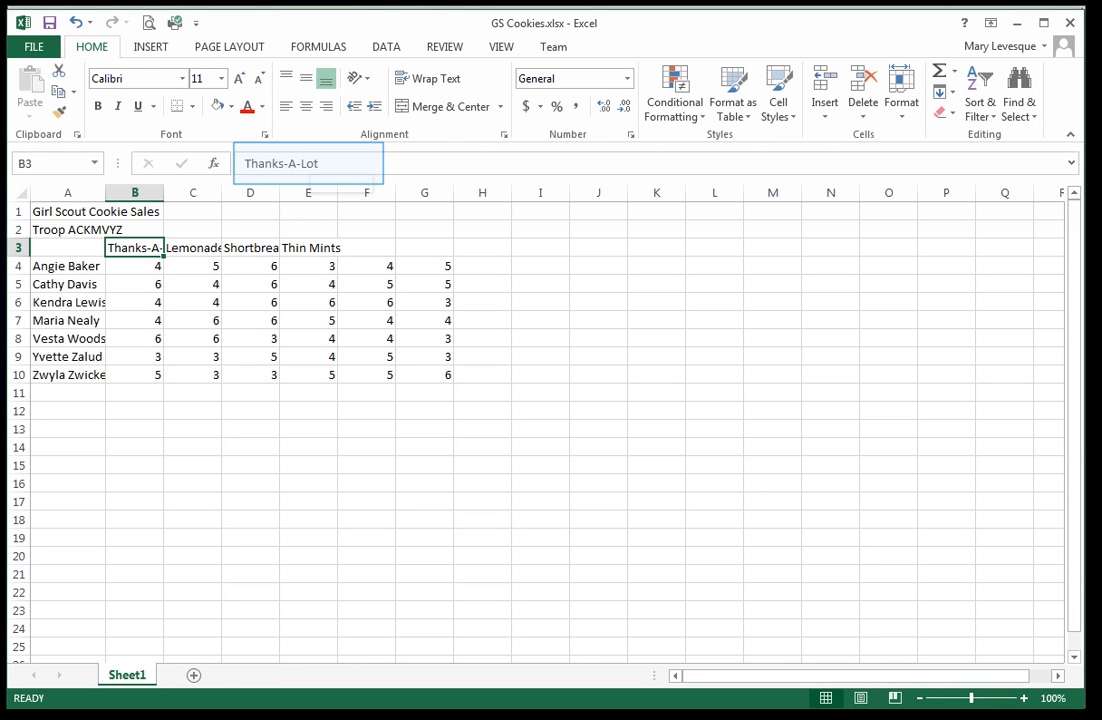
pyautogui.click(320, 163)
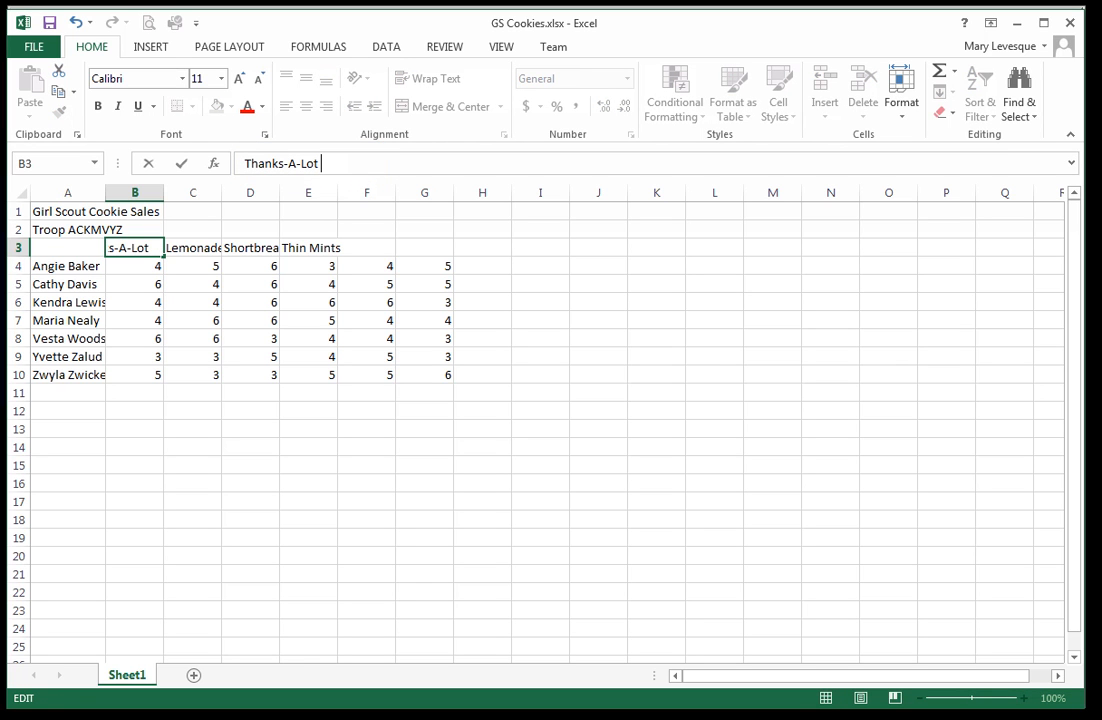
pyautogui.write('(tm)')
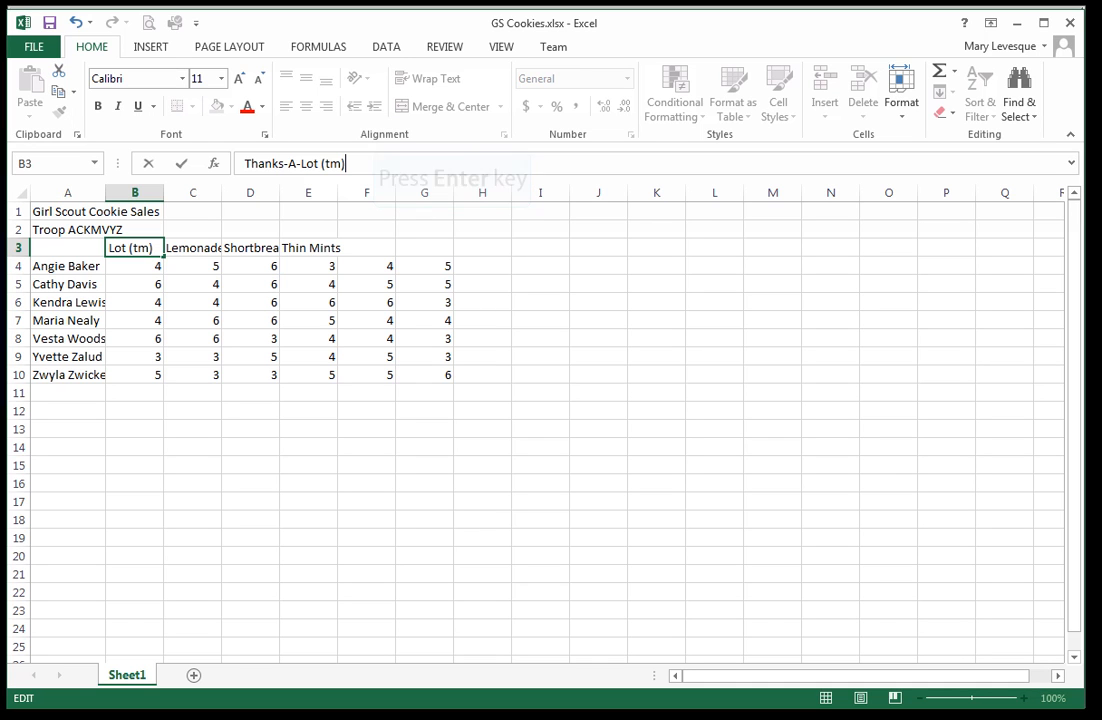
pyautogui.press('Return')
pyautogui.press('Up')
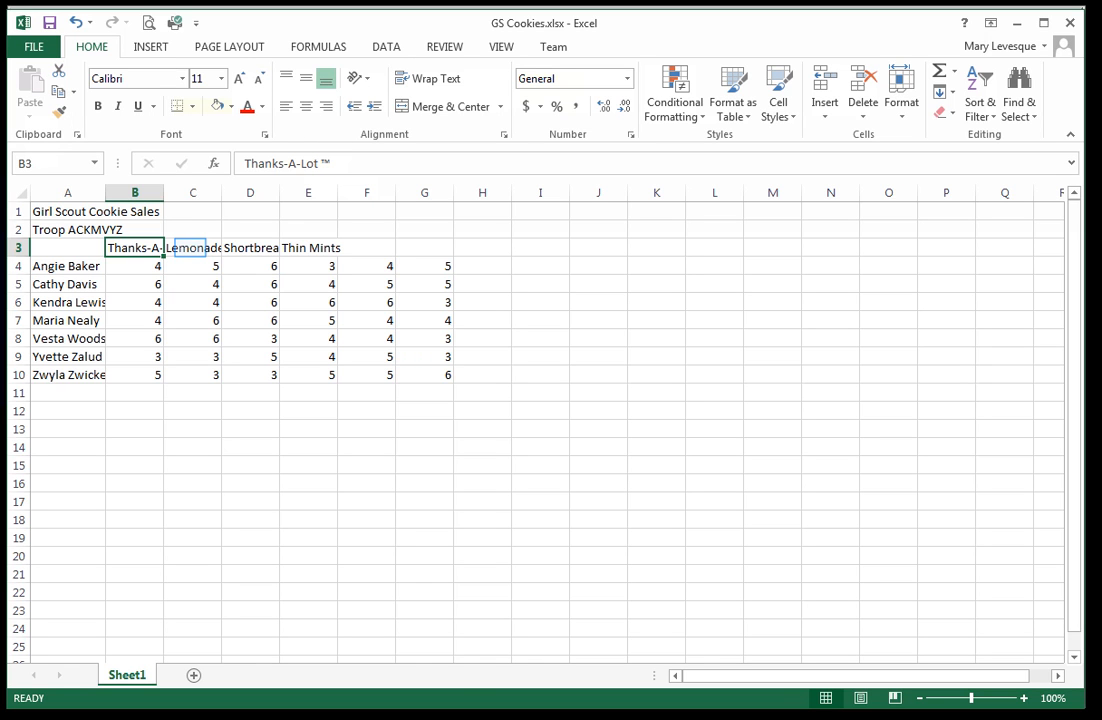
# Step: Add the trademark symbol to the heading in C3 so it reads Lemonades ™
pyautogui.click(191, 248)
pyautogui.click(311, 163)
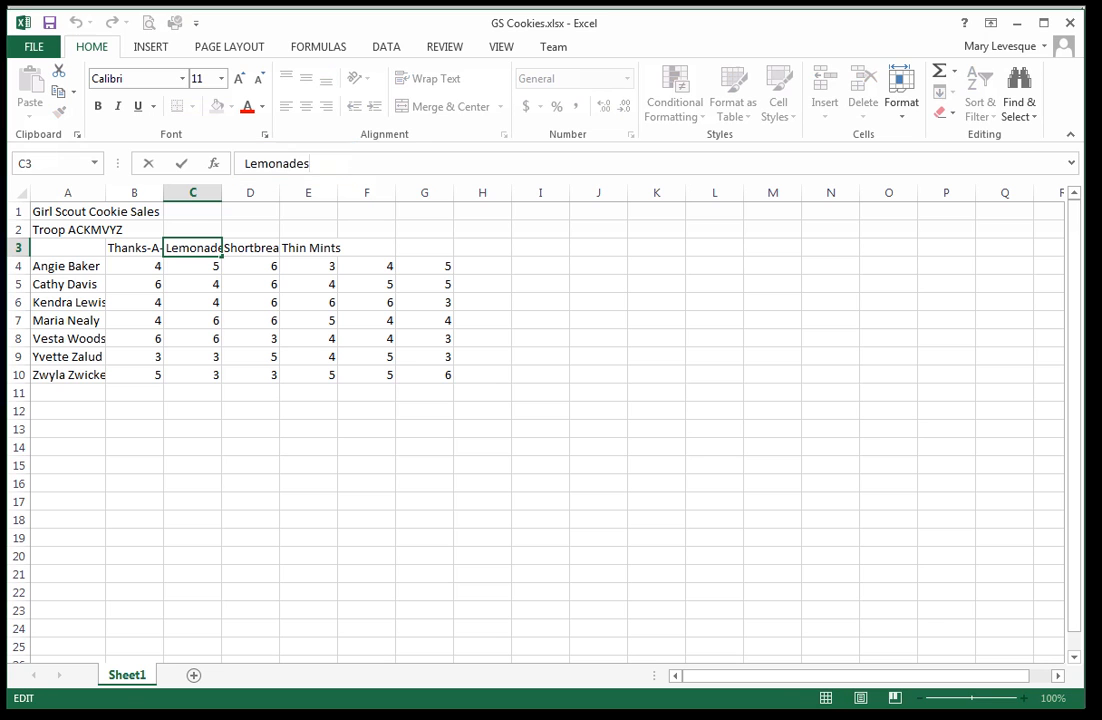
pyautogui.write('(tm)')
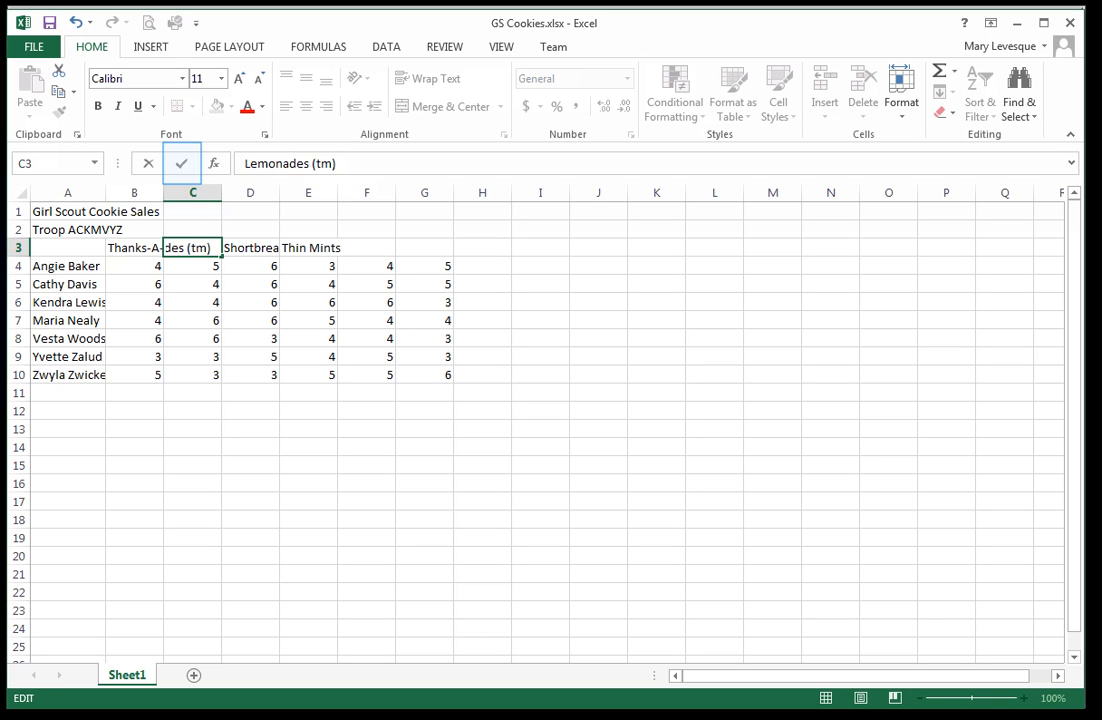
pyautogui.click(181, 163)
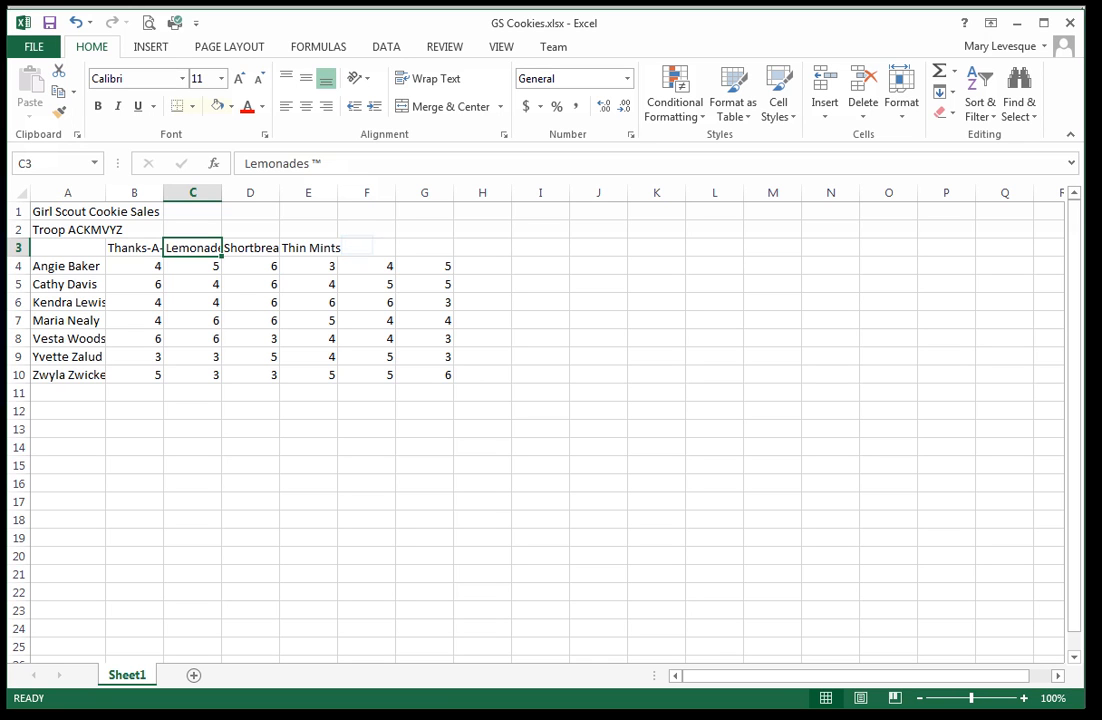
# Step: Enter the heading Caramel deLites® in F3, checking its exact spelling on the cookie line-up page in Firefox
pyautogui.click(357, 246)
pyautogui.write('Car')
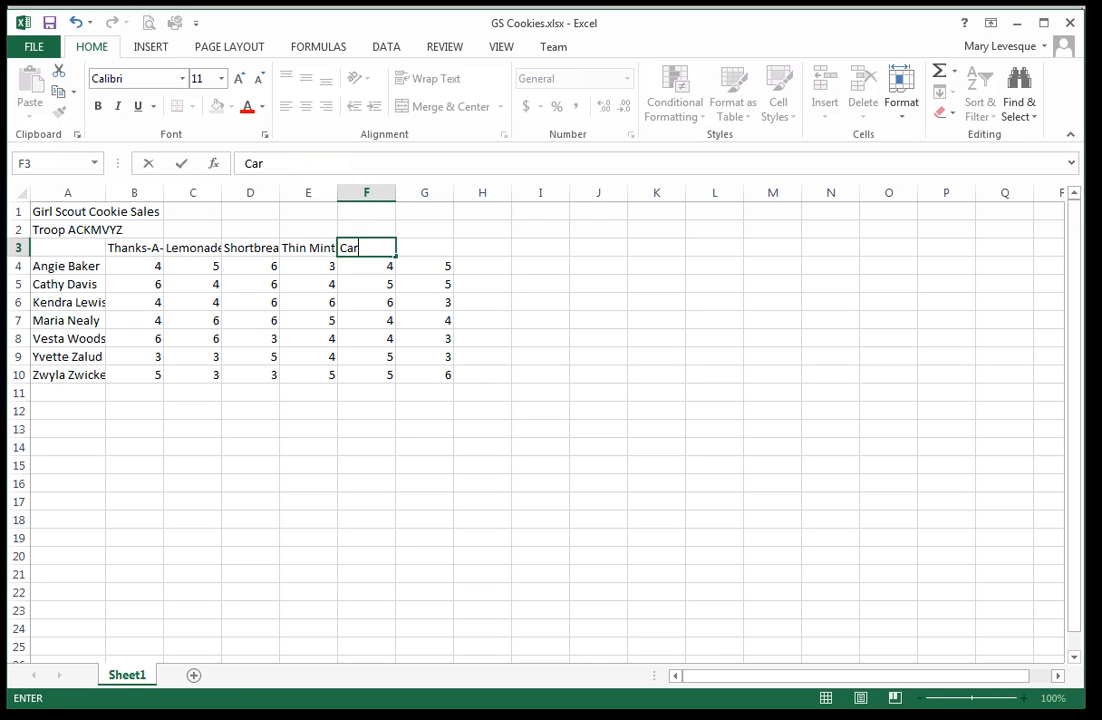
pyautogui.write('amel De')
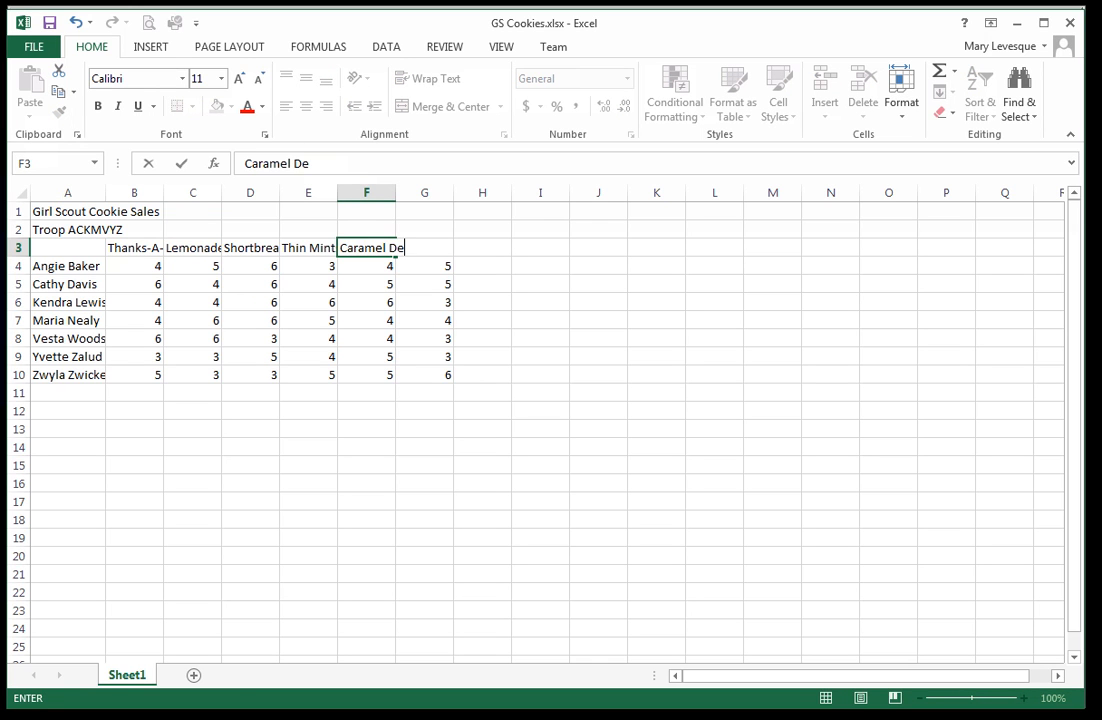
pyautogui.write('L')
pyautogui.hotkey('alt', 'Tab')
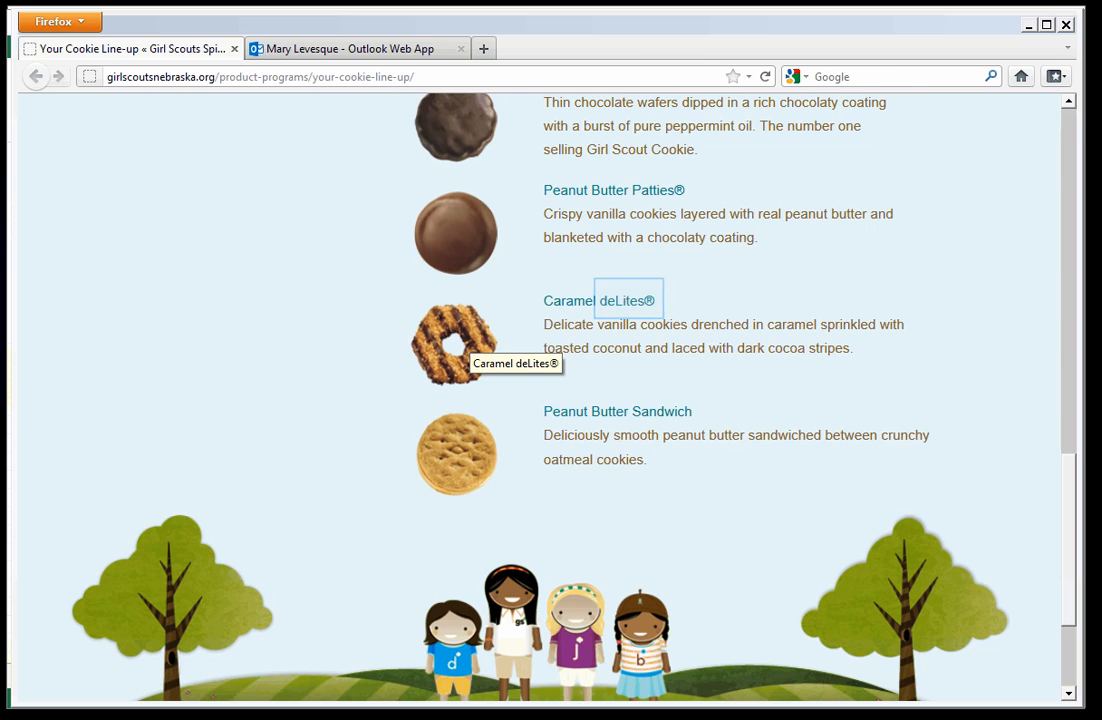
pyautogui.hotkey('alt', 'Tab')
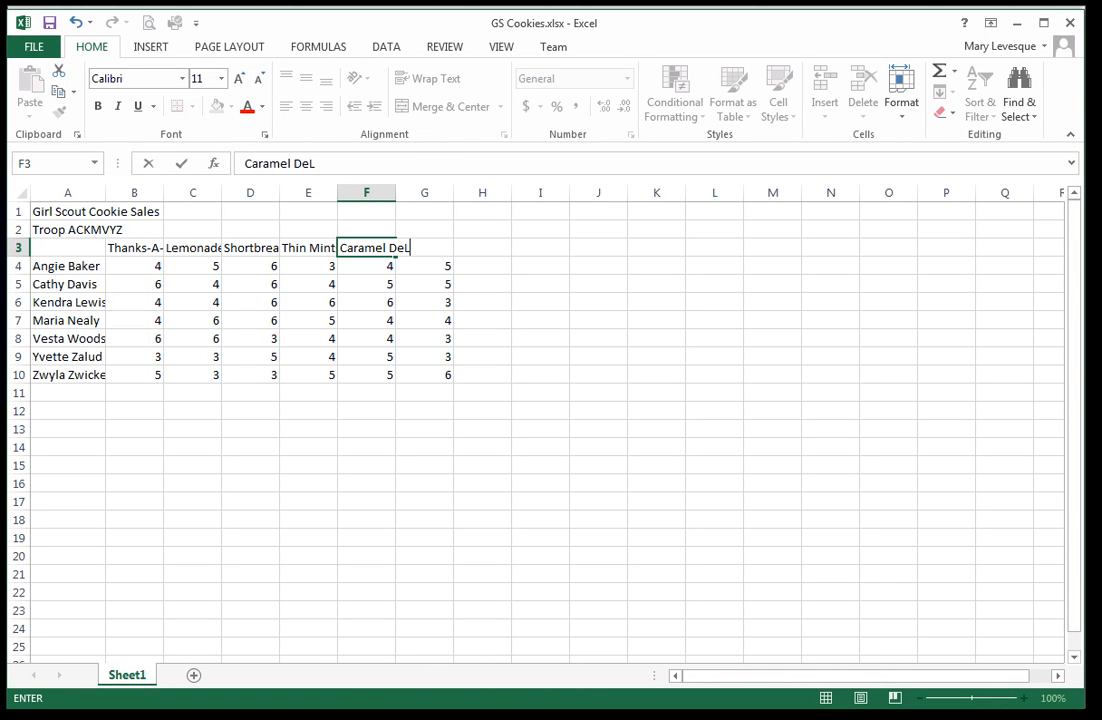
pyautogui.press('BackSpace')
pyautogui.press('BackSpace')
pyautogui.press('BackSpace')
pyautogui.write('deLites(r)')
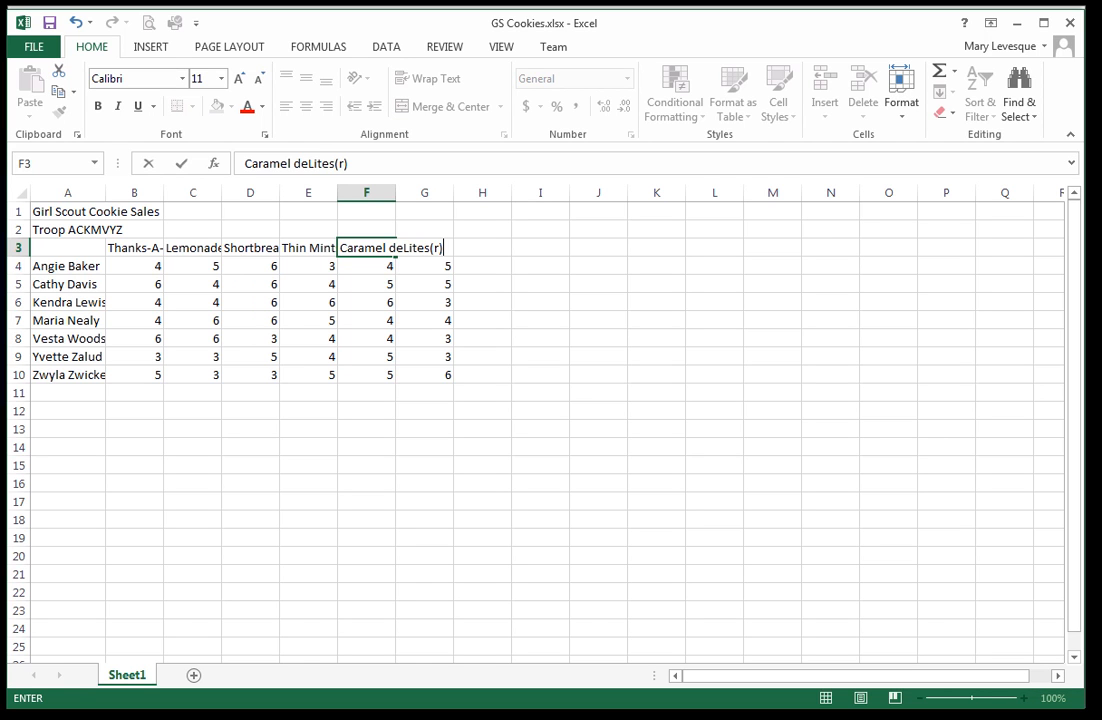
pyautogui.press('Return')
pyautogui.press('Up')
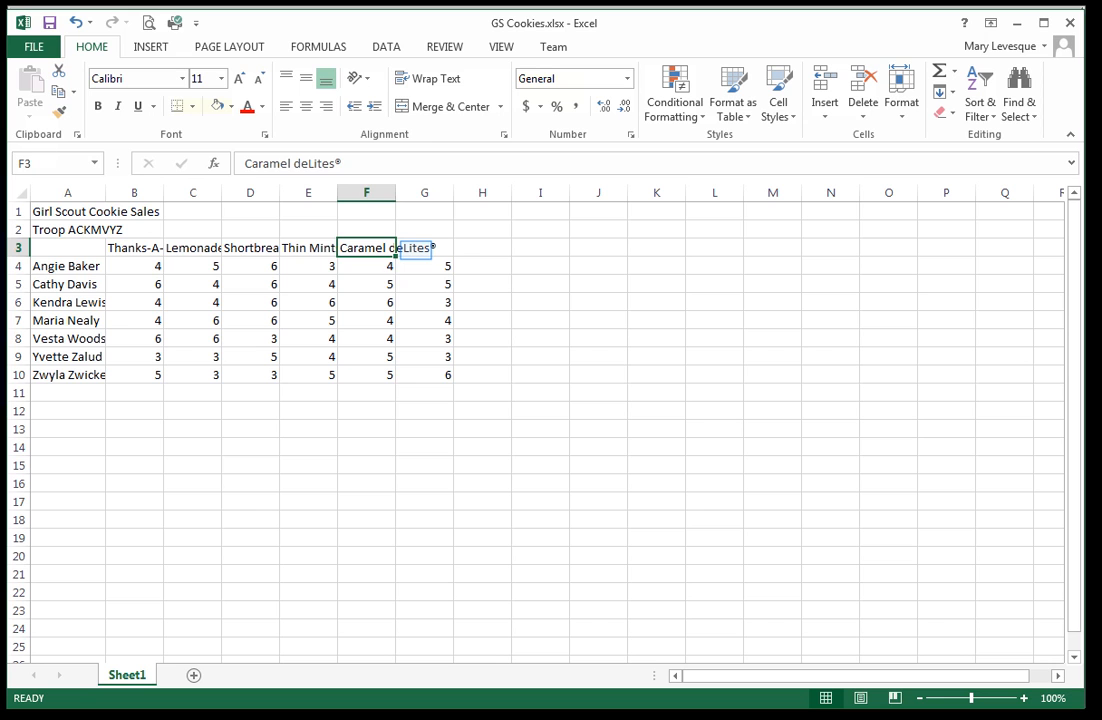
# Step: Enter the heading Peanut Butter Patties® in G3
pyautogui.click(424, 248)
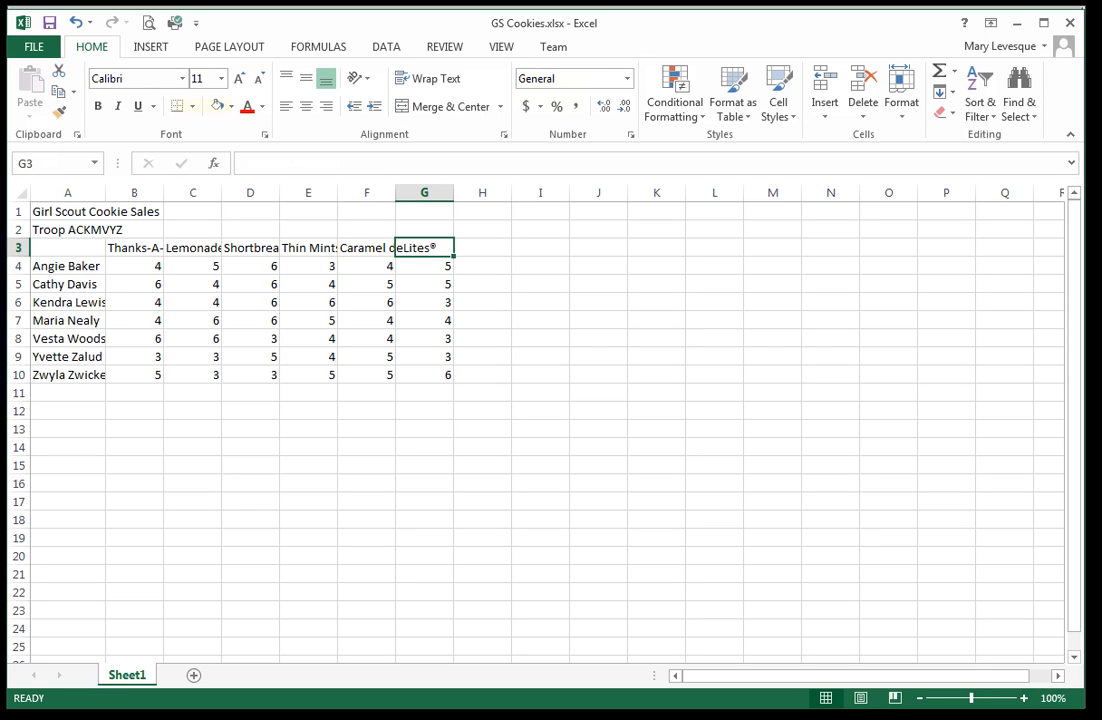
pyautogui.write('Peanut Butter Patties(r)')
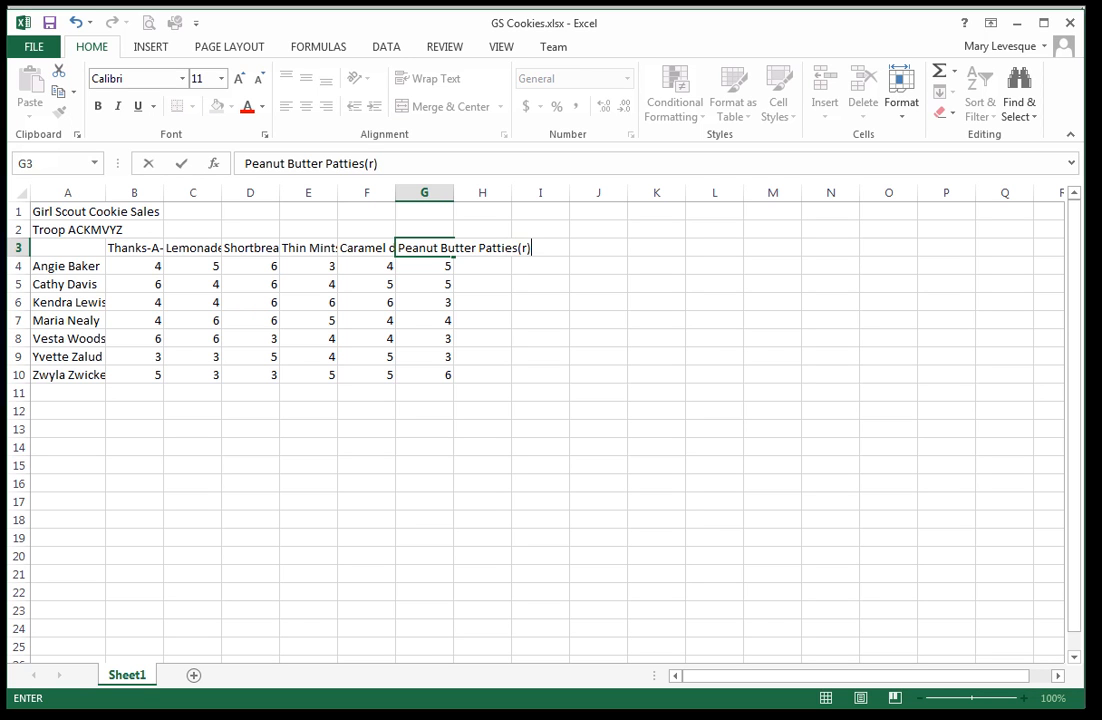
pyautogui.press('Return')
# Step: Swap the last two cookie headings by cutting and pasting via F2, placing Peanut Butter Patties® in F3 and Caramel deLites® in G3
pyautogui.click(425, 248)
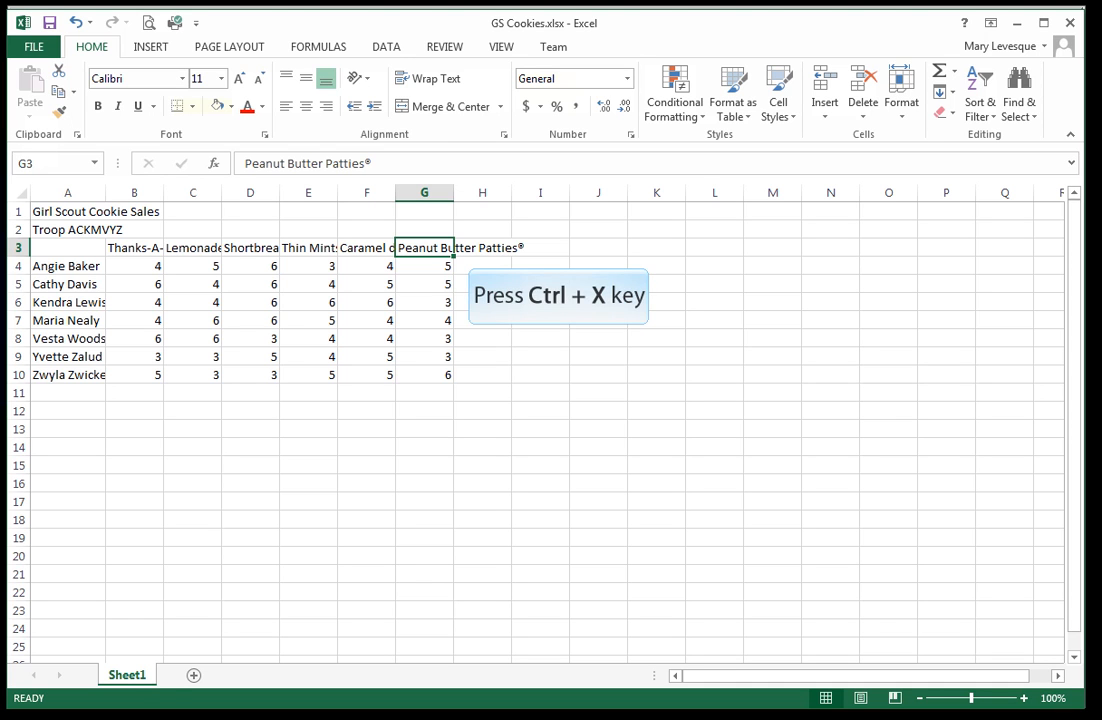
pyautogui.hotkey('ctrl', 'x')
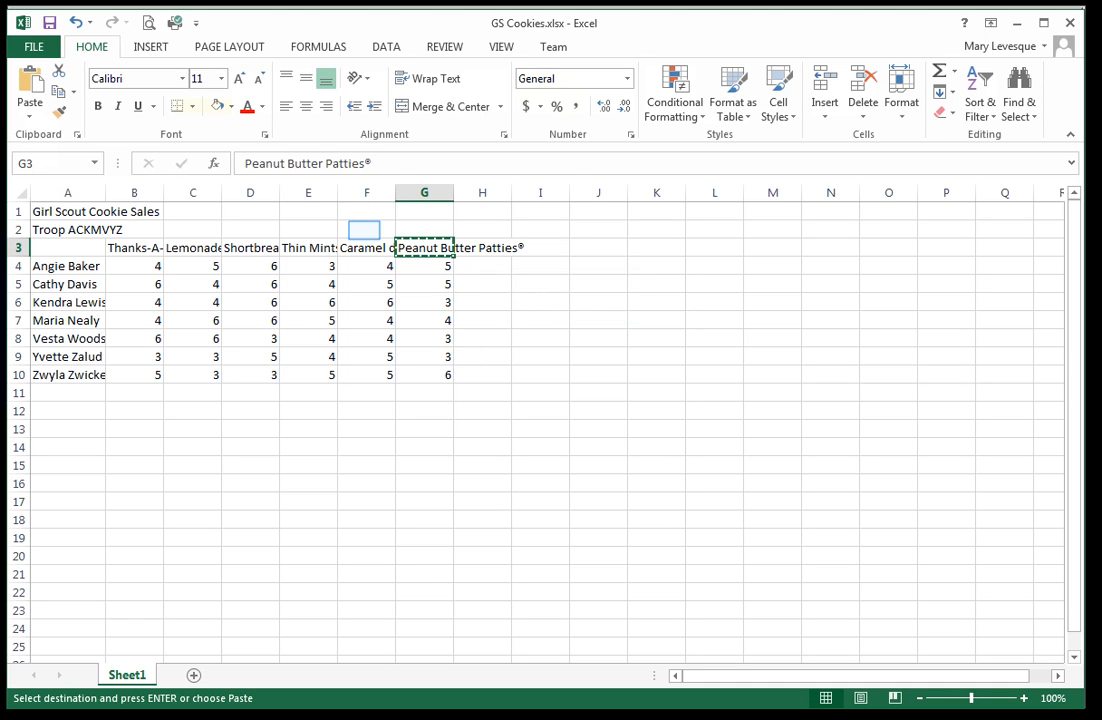
pyautogui.click(364, 230)
pyautogui.hotkey('ctrl', 'v')
pyautogui.click(375, 248)
pyautogui.hotkey('ctrl', 'x')
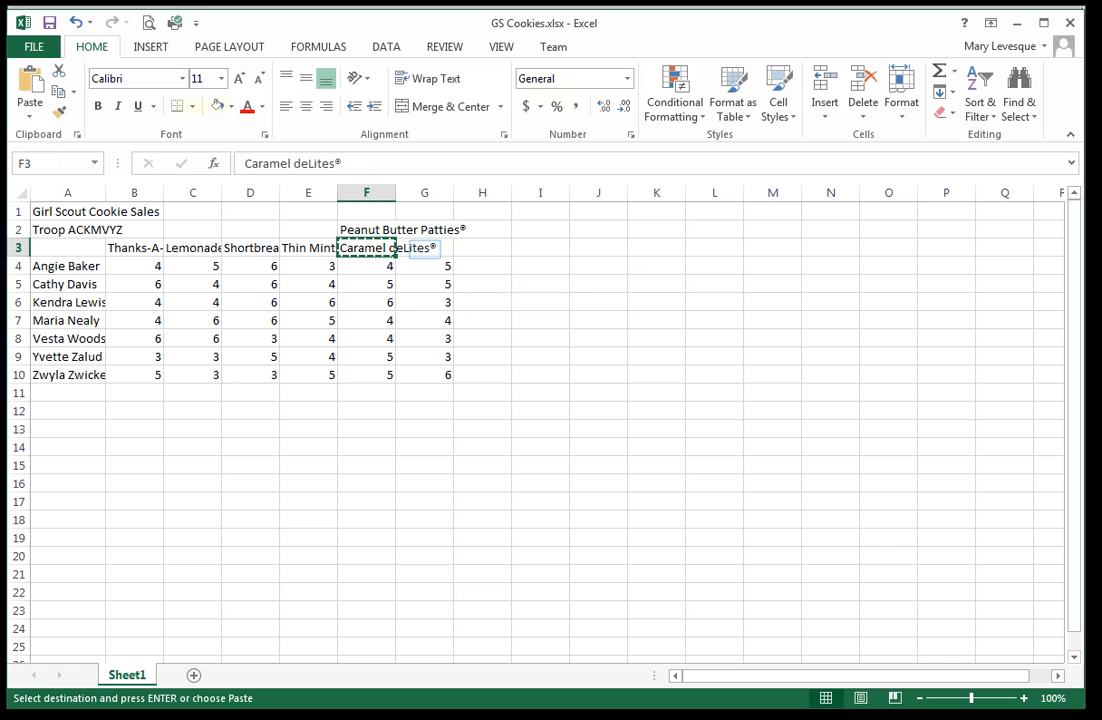
pyautogui.click(425, 248)
pyautogui.hotkey('ctrl', 'v')
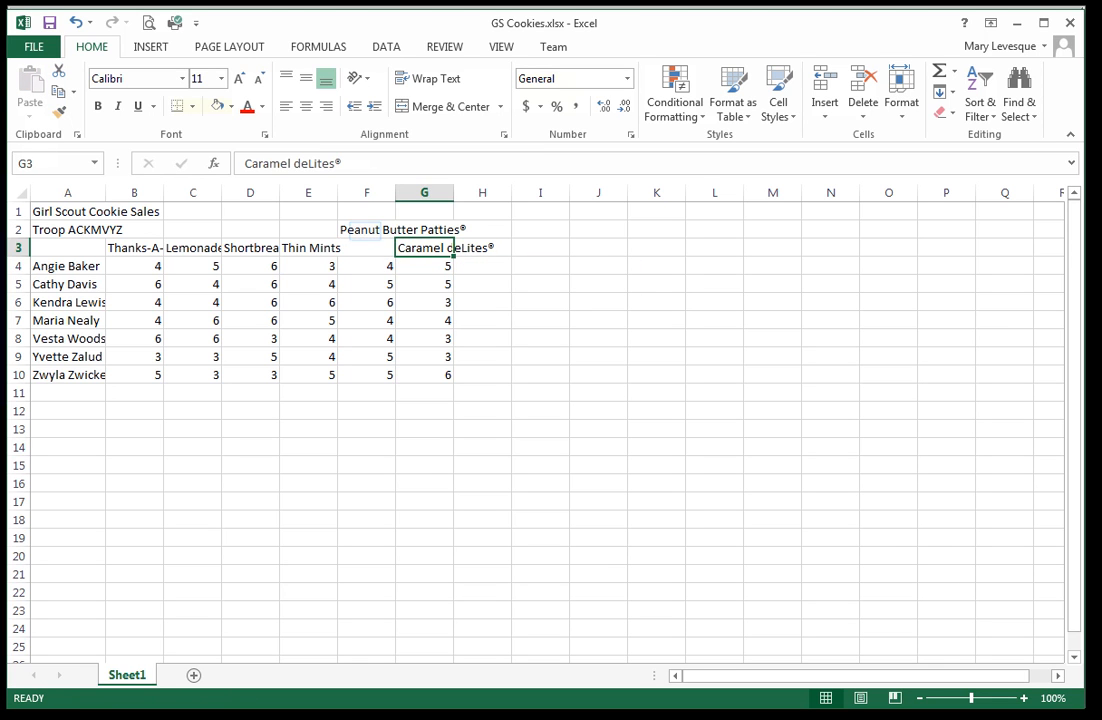
pyautogui.click(364, 230)
pyautogui.hotkey('ctrl', 'x')
pyautogui.click(369, 248)
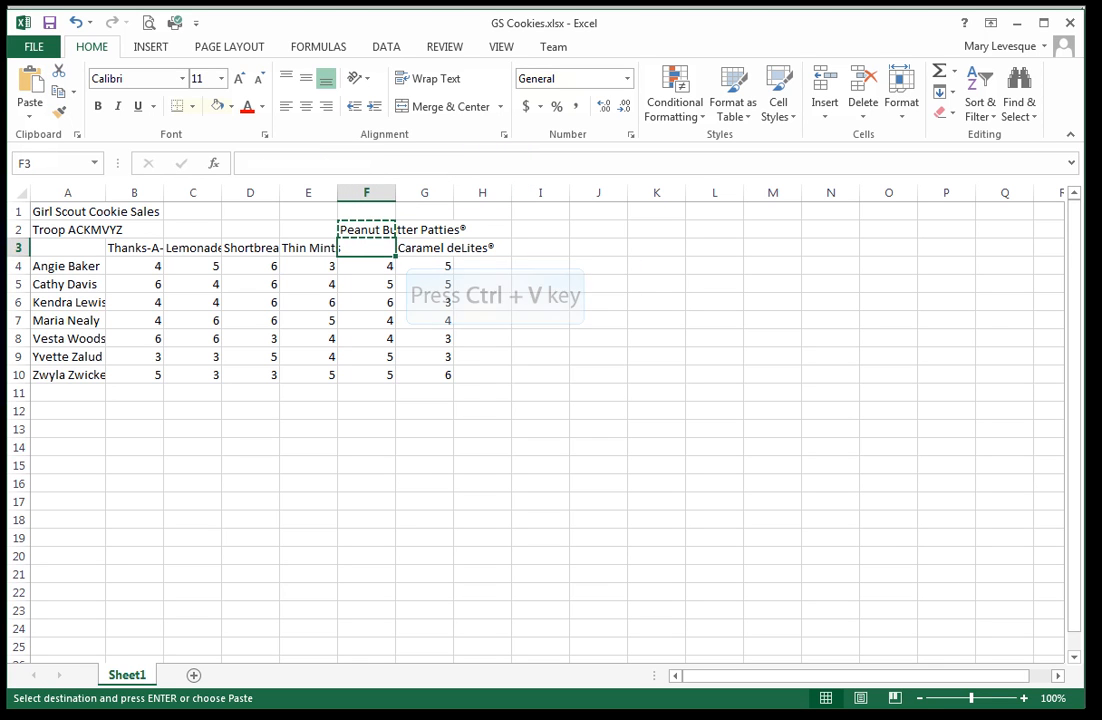
pyautogui.hotkey('ctrl', 'v')
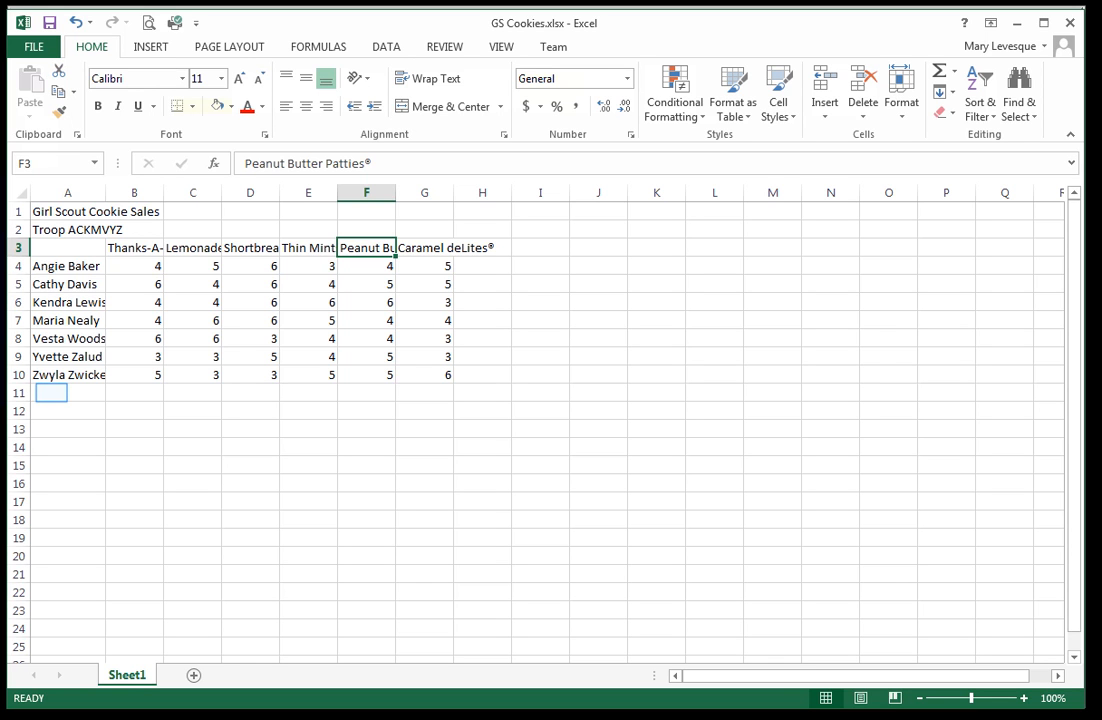
pyautogui.click(52, 393)
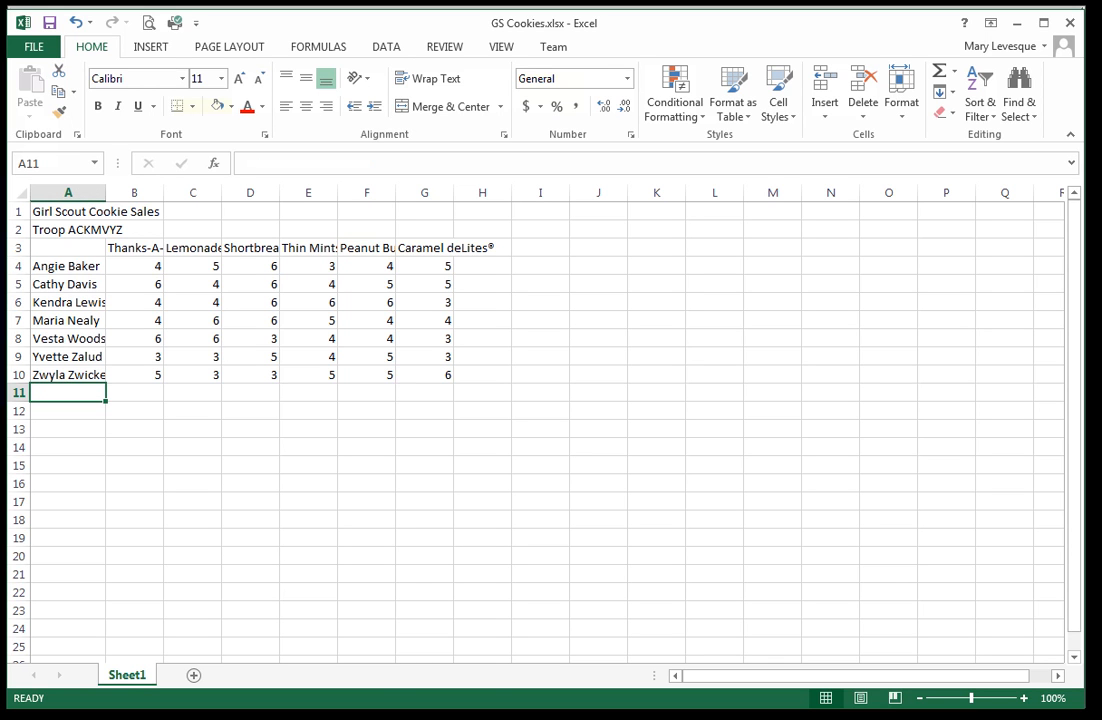
# Step: Enter the label Totals in A11 and total the Thanks-A-Lot column in B11 with AutoSum over B4:B10
pyautogui.write('Totals')
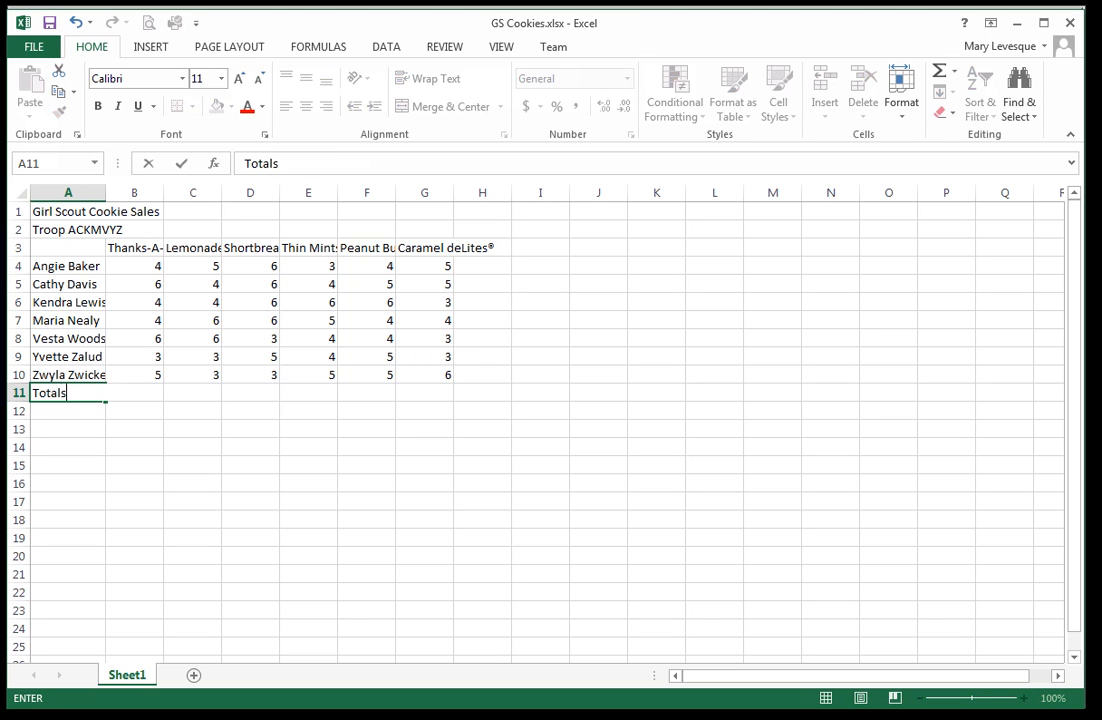
pyautogui.press('Return')
pyautogui.press('Up')
pyautogui.press('Right')
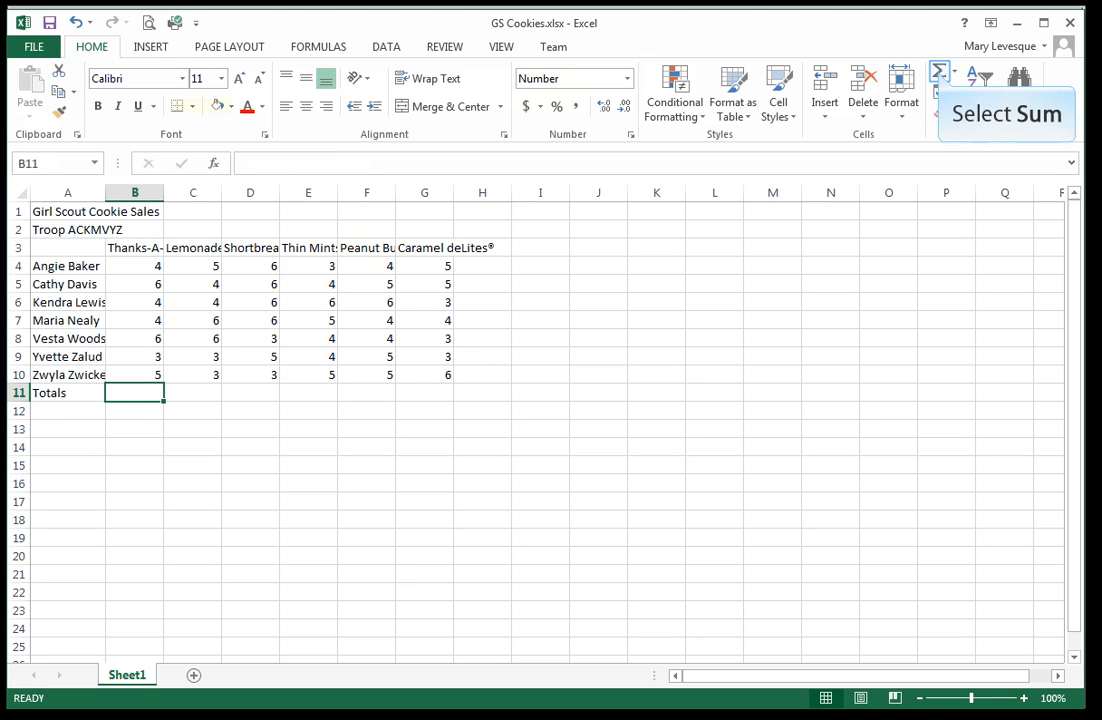
pyautogui.hotkey('alt', '=')
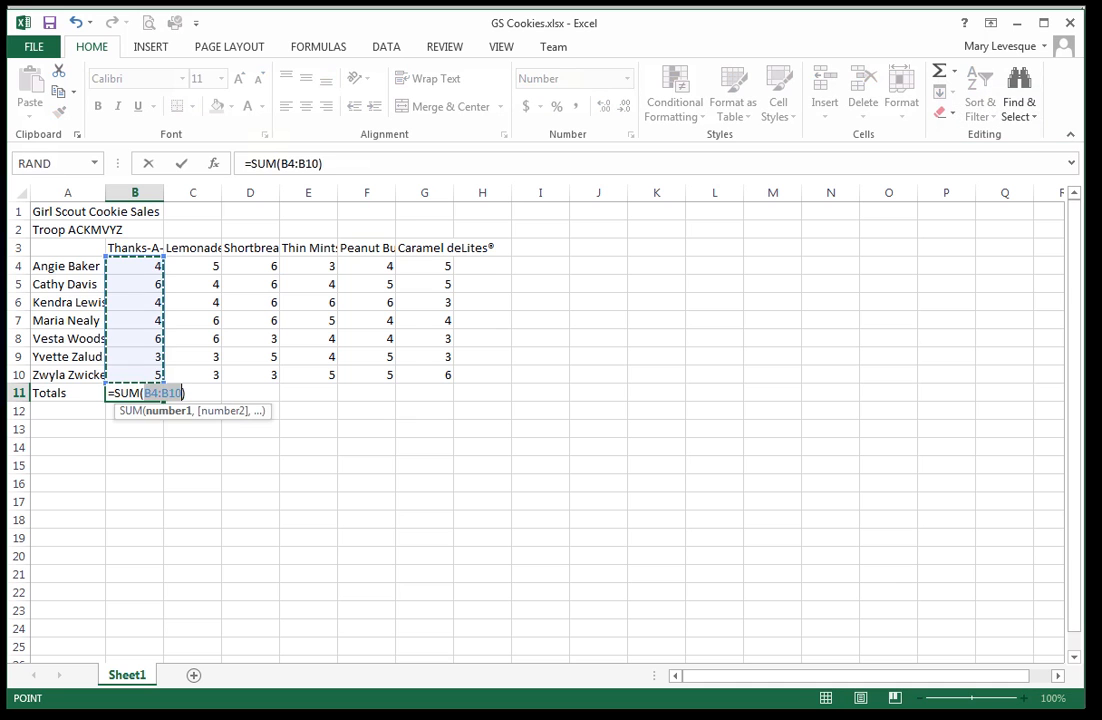
pyautogui.press('Return')
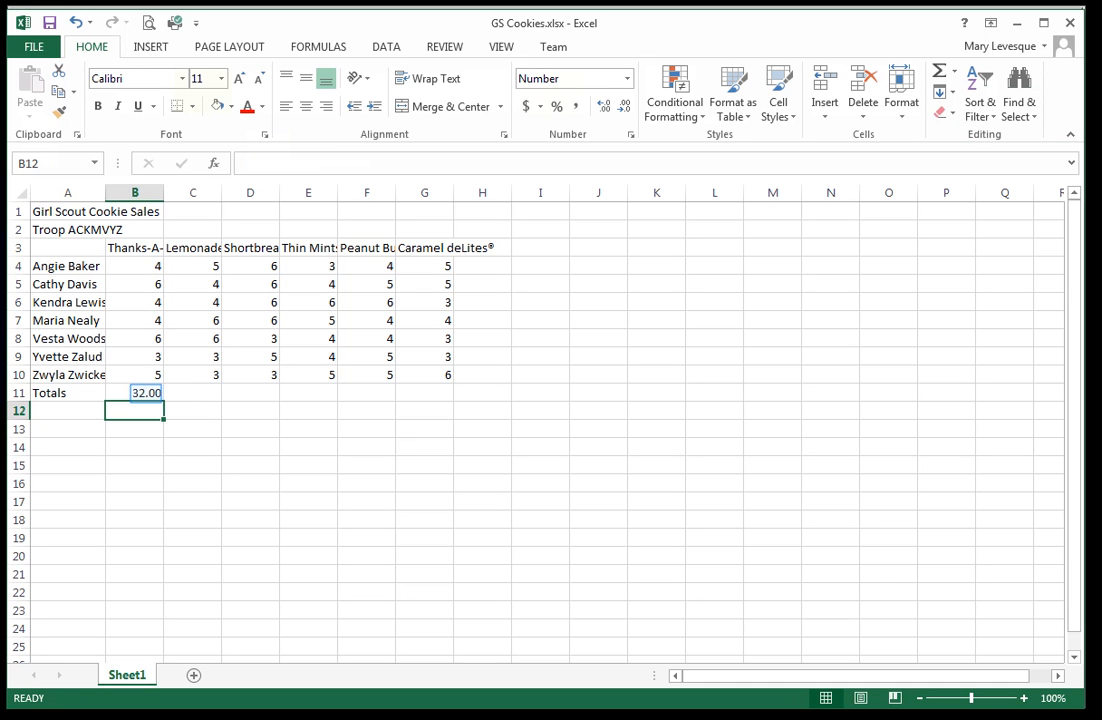
# Step: Reduce the total in B11 to zero decimal places
pyautogui.click(145, 393)
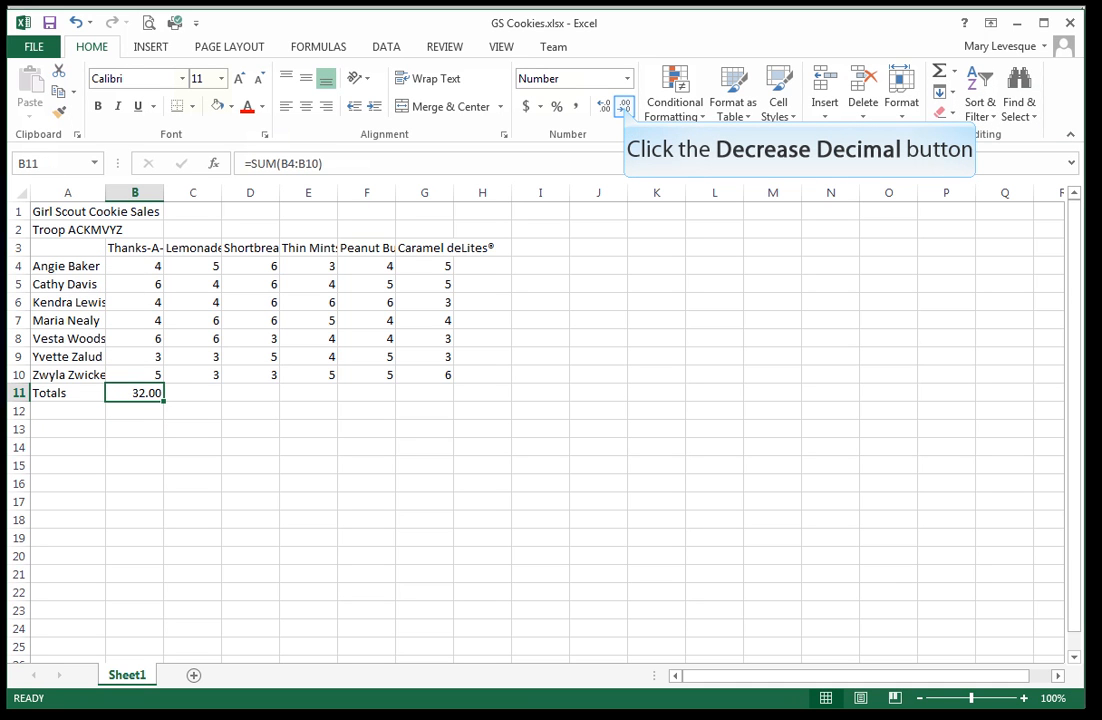
pyautogui.click(623, 106)
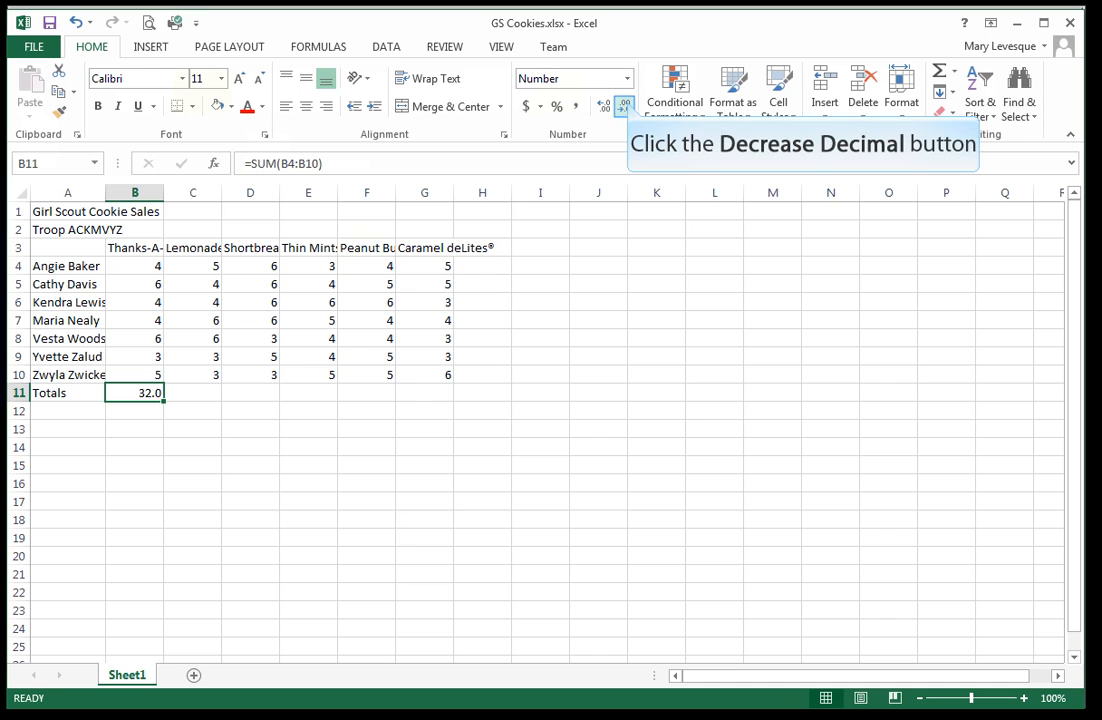
pyautogui.click(623, 106)
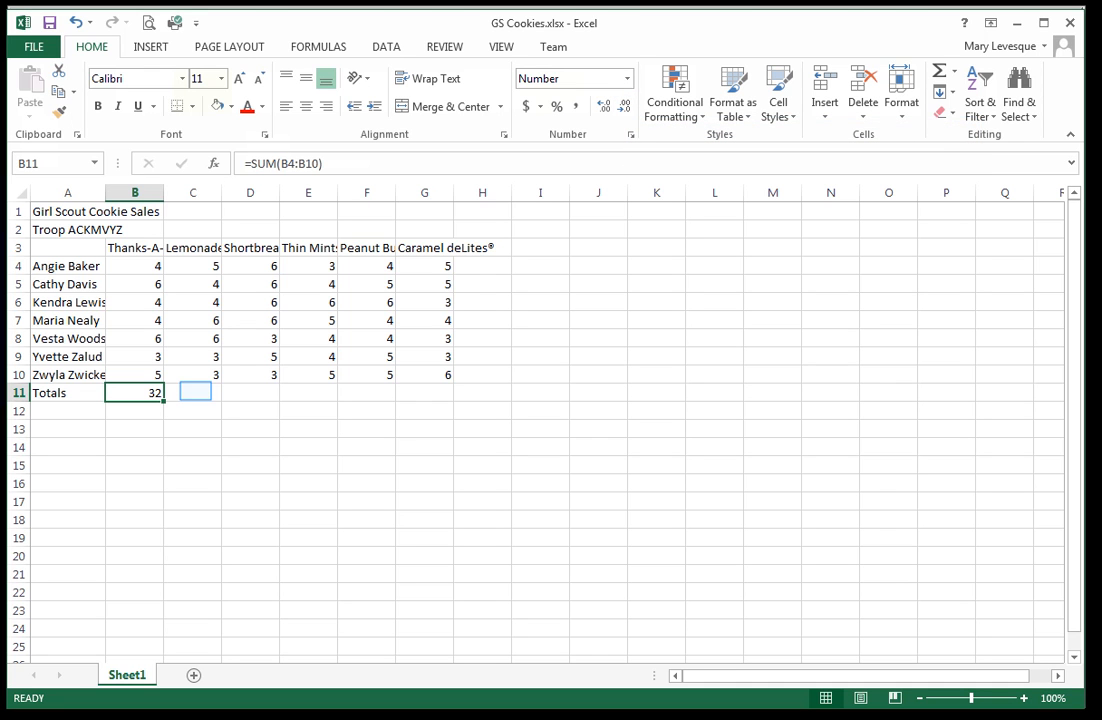
# Step: Total C4:C10 in C11 with AutoSum and format the result with no decimal places
pyautogui.click(195, 392)
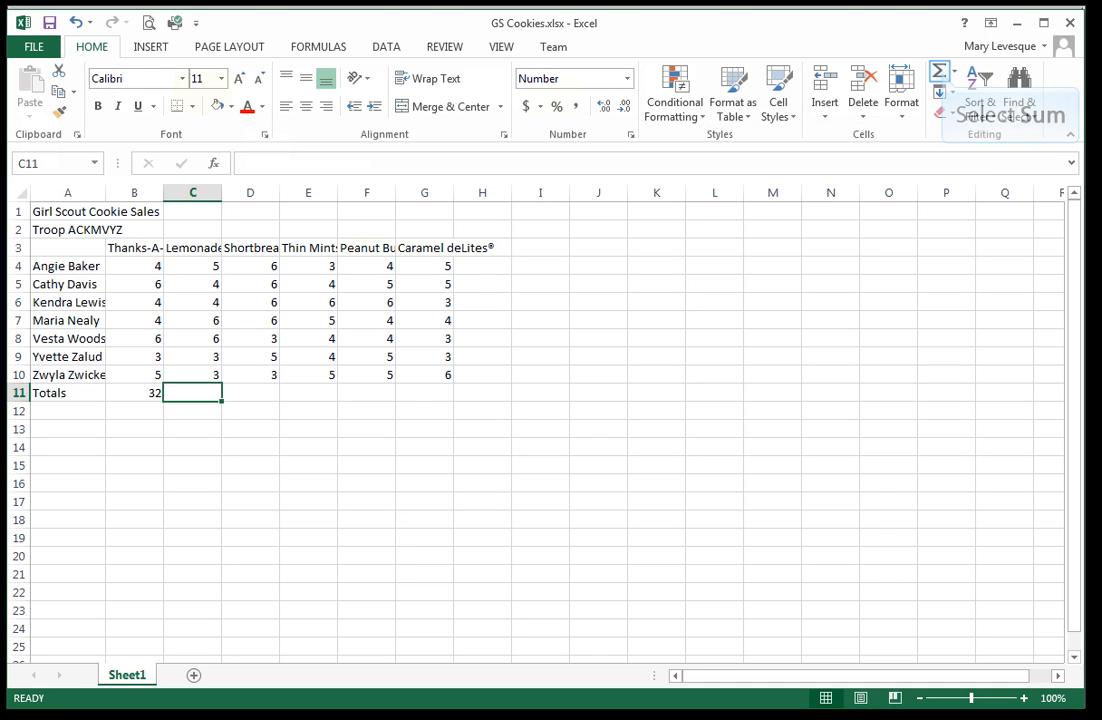
pyautogui.click(939, 71)
pyautogui.press('Return')
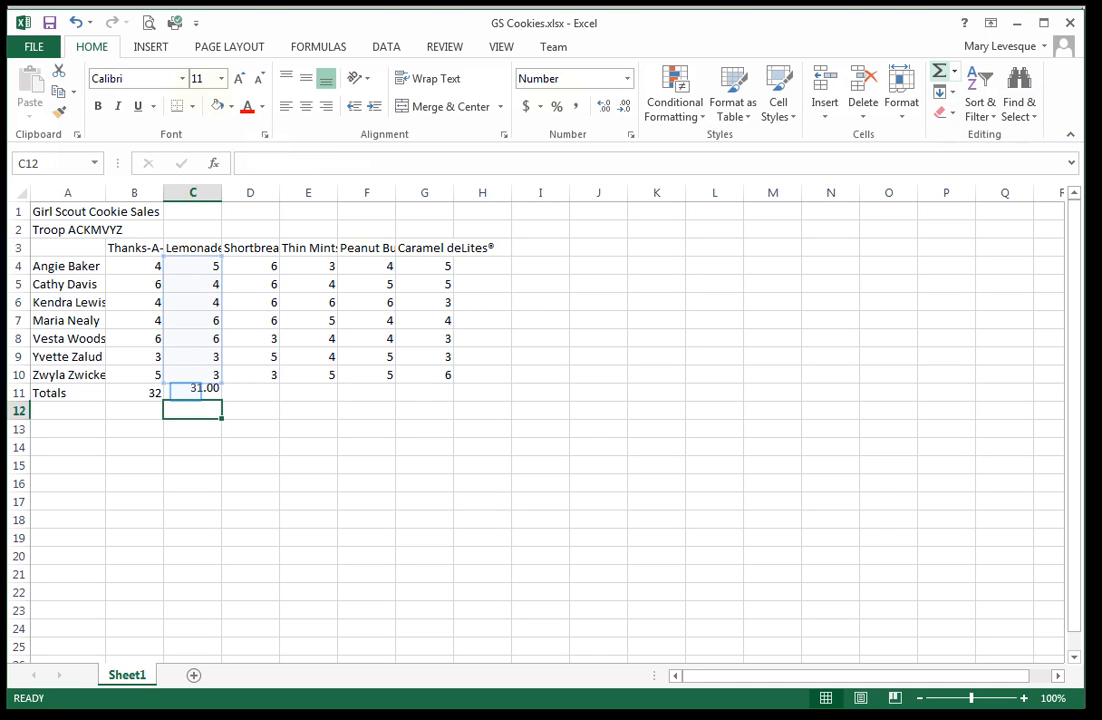
pyautogui.click(186, 392)
pyautogui.doubleClick(624, 106)
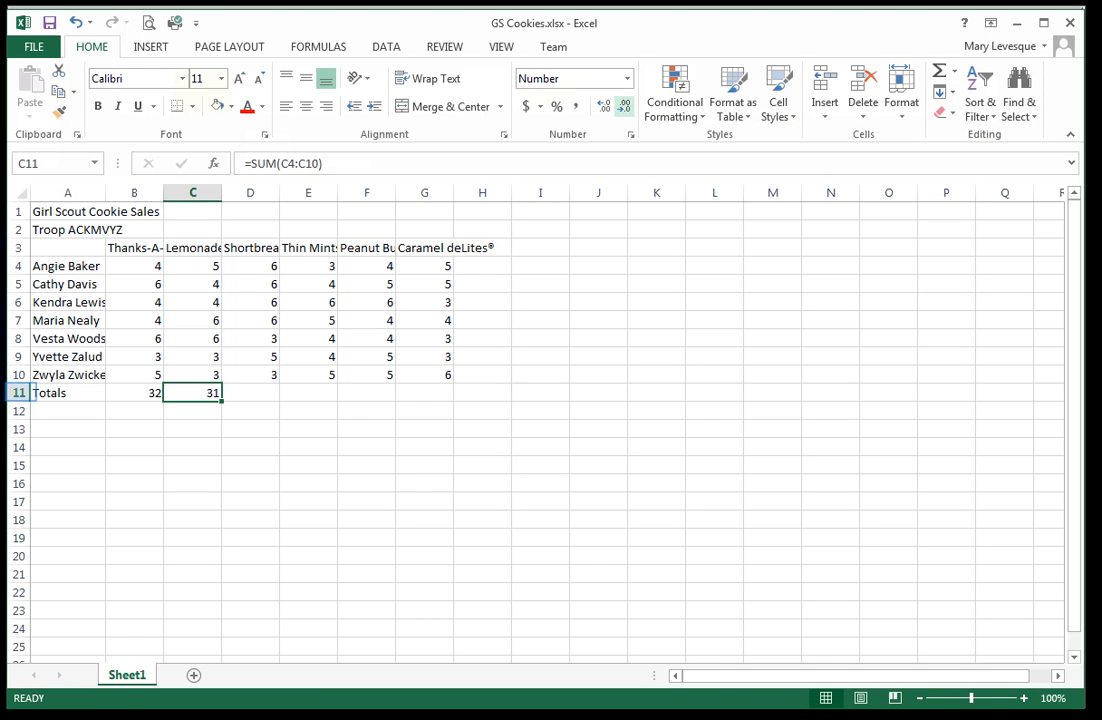
# Step: Insert a blank row above the Totals row 11
pyautogui.click(18, 392)
pyautogui.rightClick(18, 392)
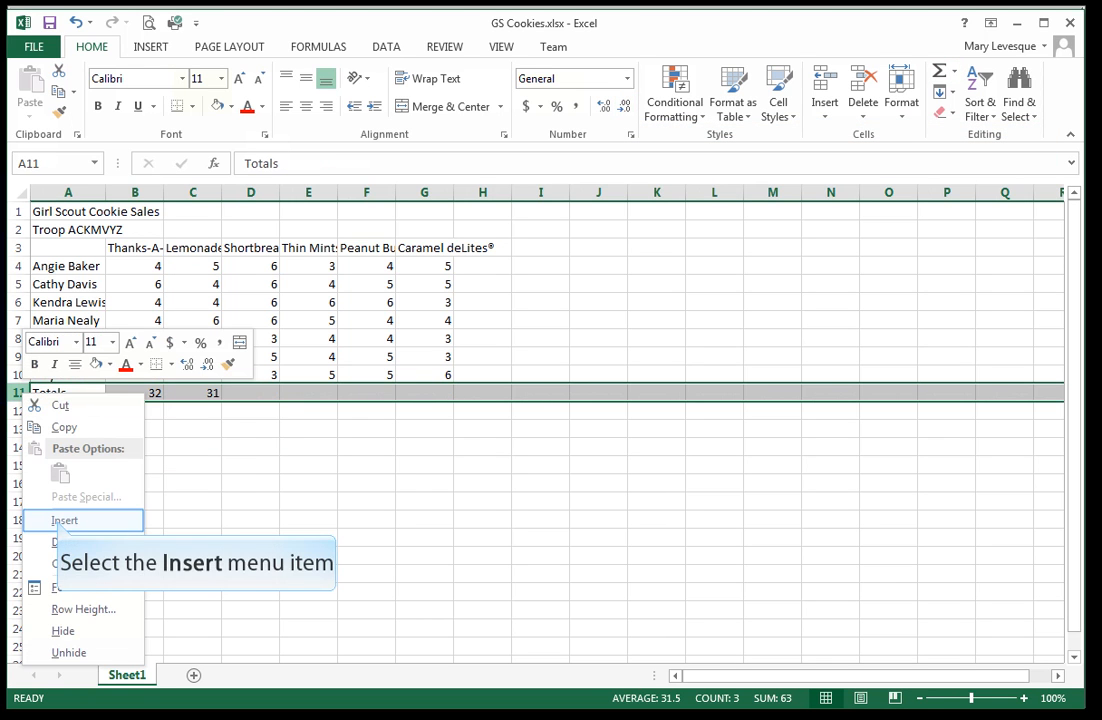
pyautogui.click(64, 520)
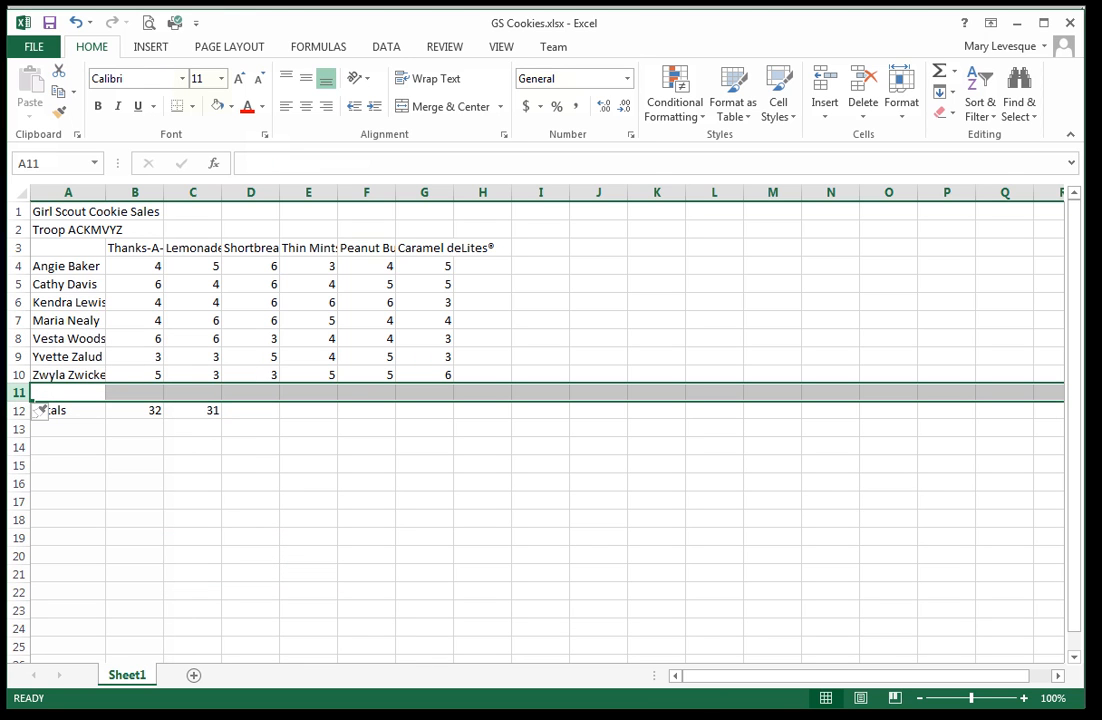
# Step: Total the Shortbread column in D12 with AutoSum, changing the suggested range to D4:D10
pyautogui.click(251, 411)
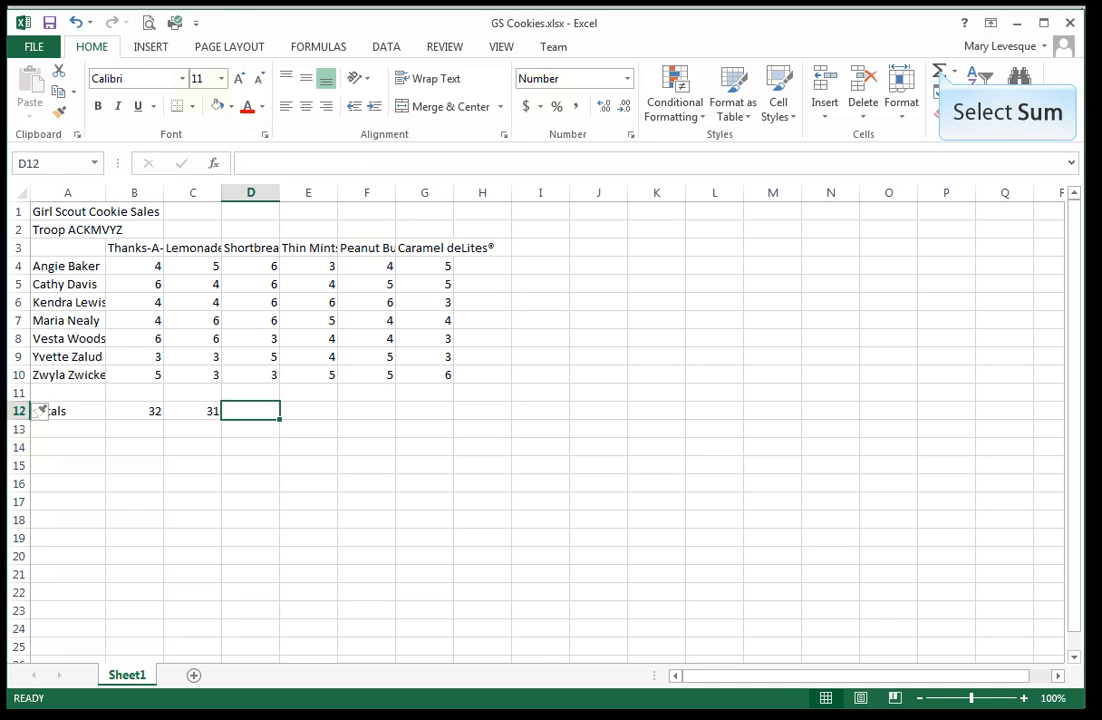
pyautogui.hotkey('alt', '=')
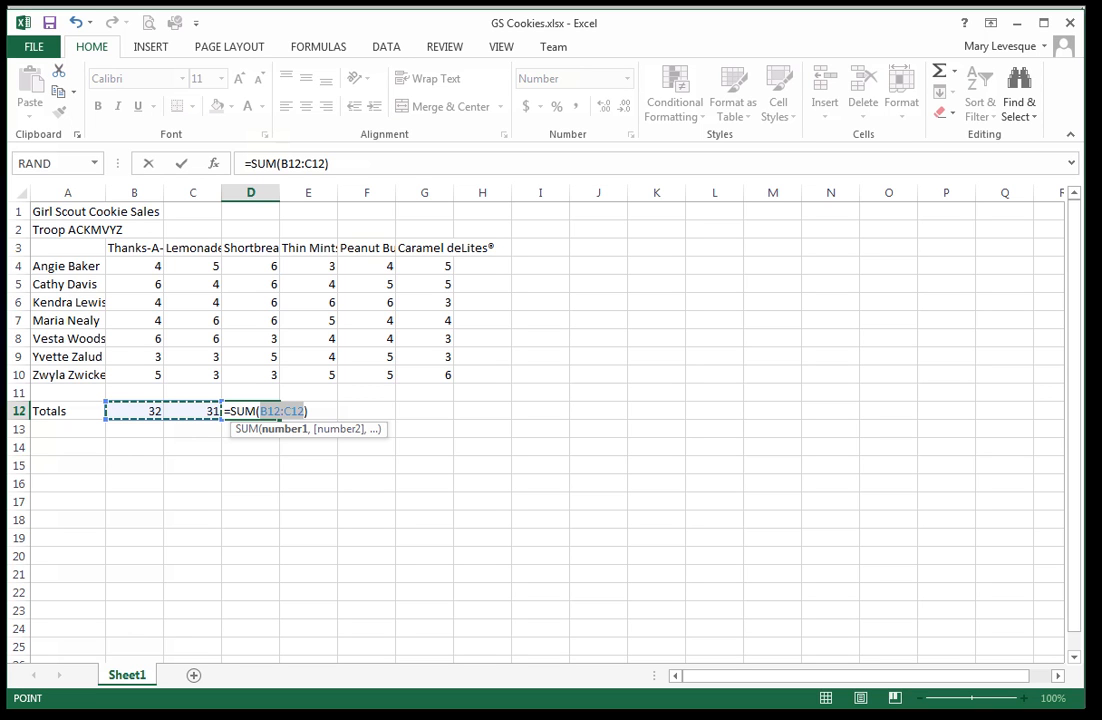
pyautogui.moveTo(250, 265); pyautogui.dragTo(251, 369)
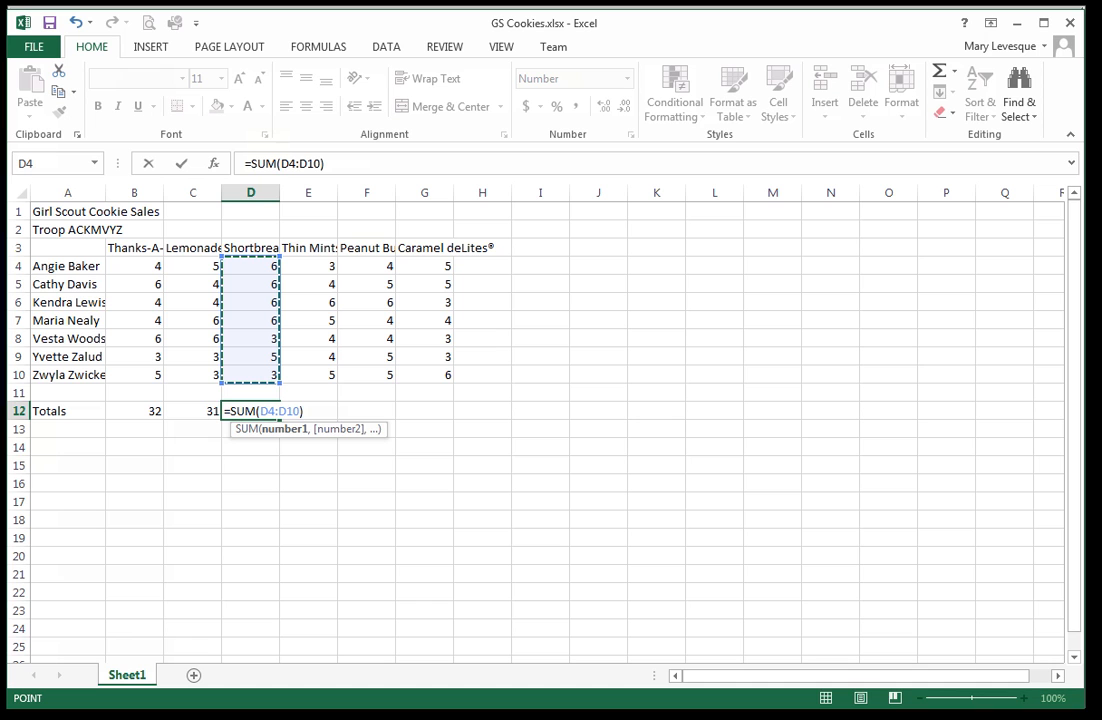
pyautogui.press('Return')
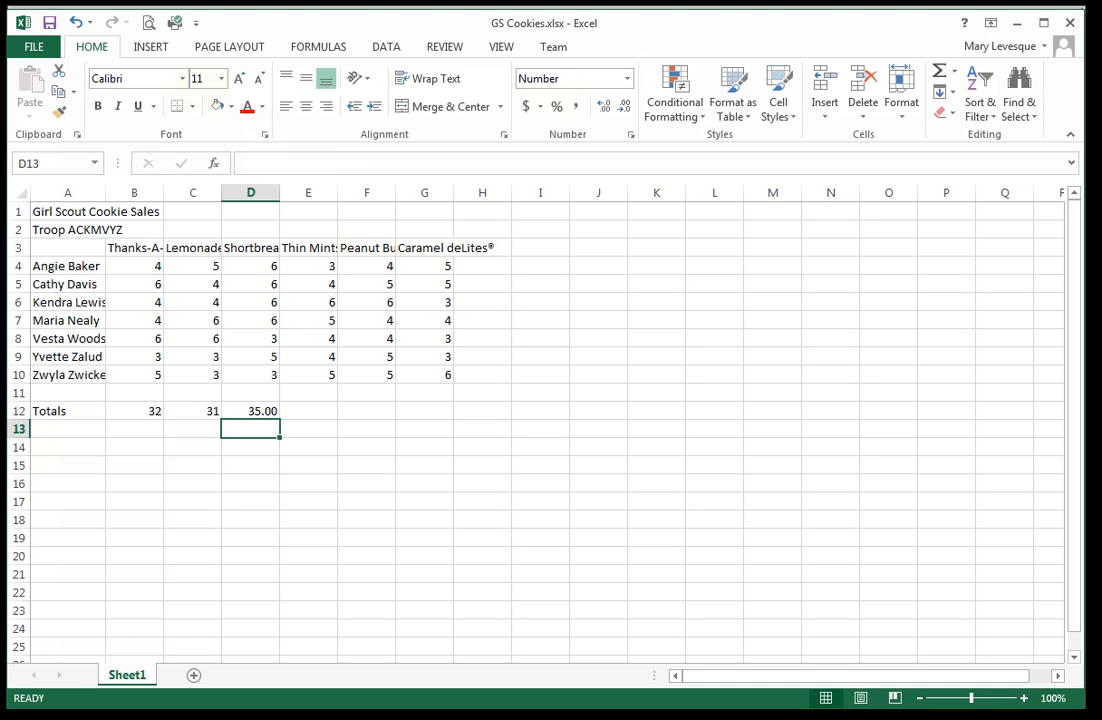
# Step: Clear the totals in A12:D12 and enter the label Totals in A11, directly below the last scout
pyautogui.moveTo(98, 410); pyautogui.dragTo(247, 412)
pyautogui.press('Delete')
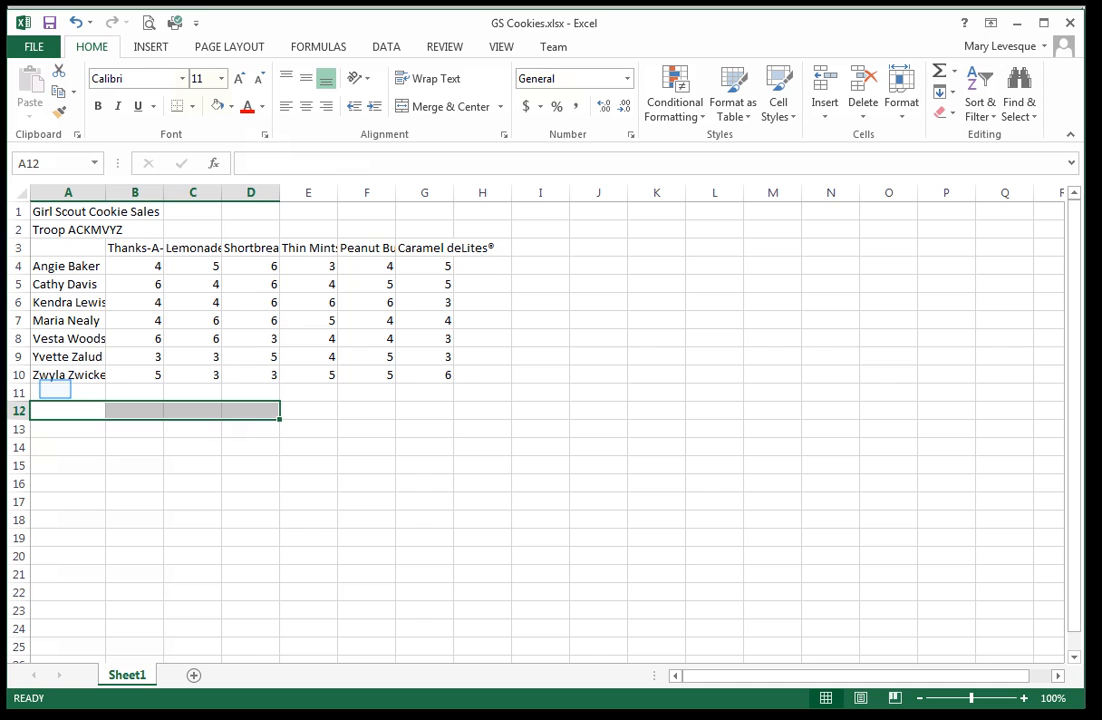
pyautogui.click(56, 391)
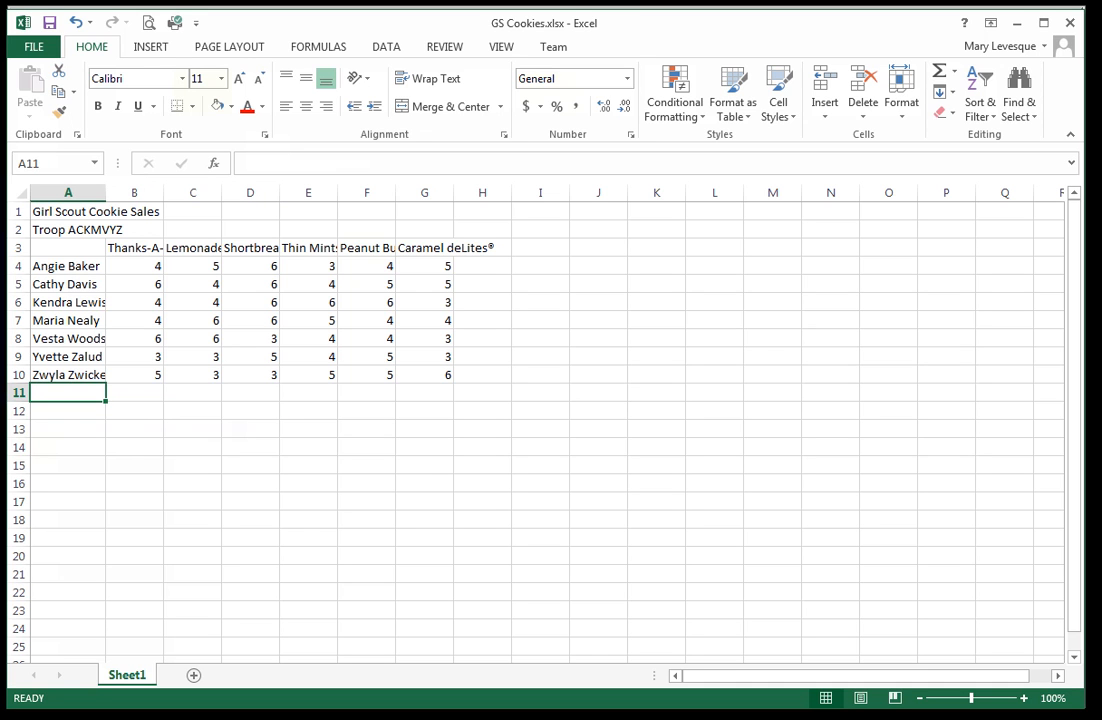
pyautogui.write('Totals')
pyautogui.press('Return')
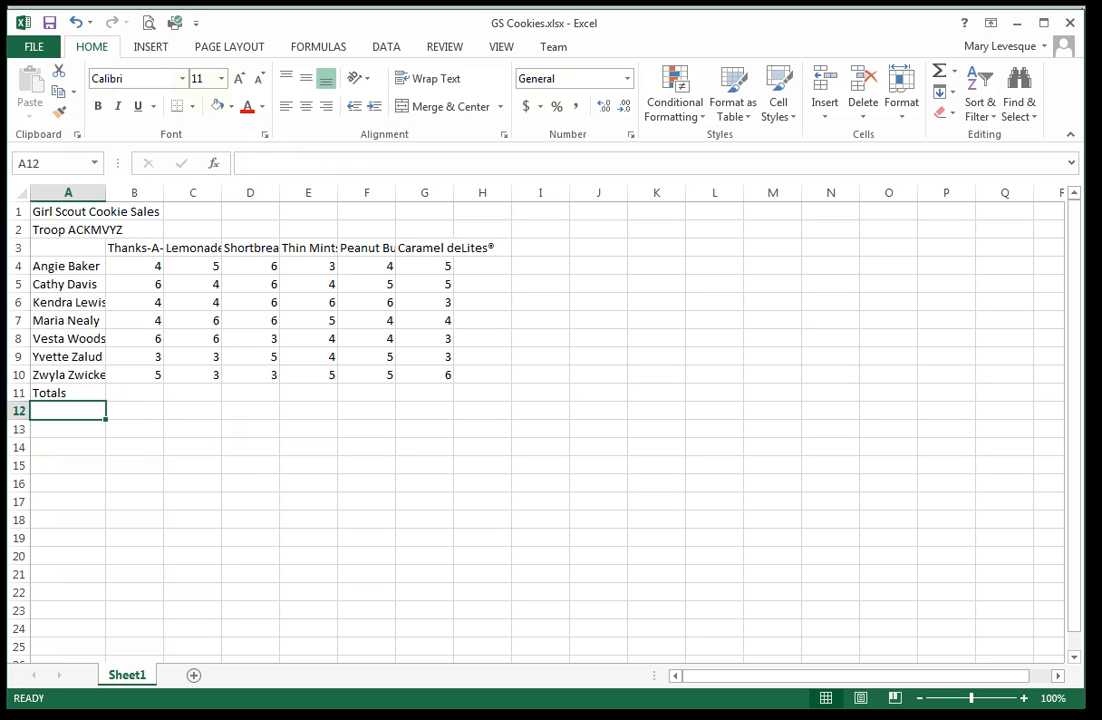
# Step: Total B4:B10 in B11 with AutoSum and fill the formula across to G11
pyautogui.press('Up')
pyautogui.press('Right')
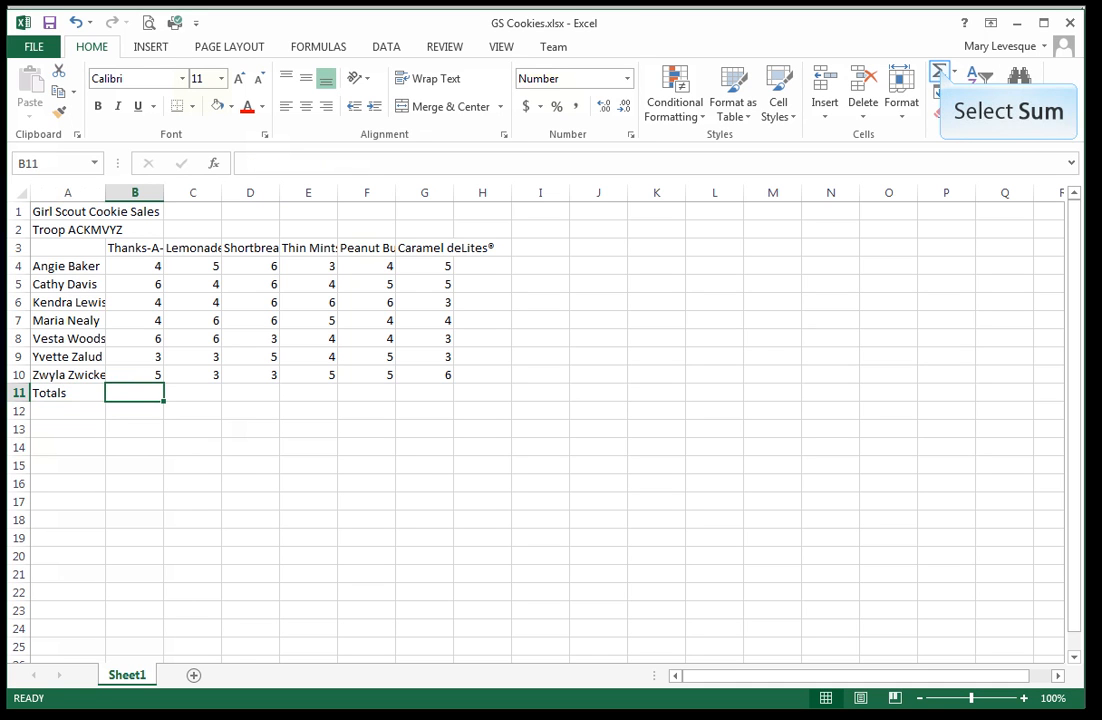
pyautogui.hotkey('alt', '=')
pyautogui.press('Return')
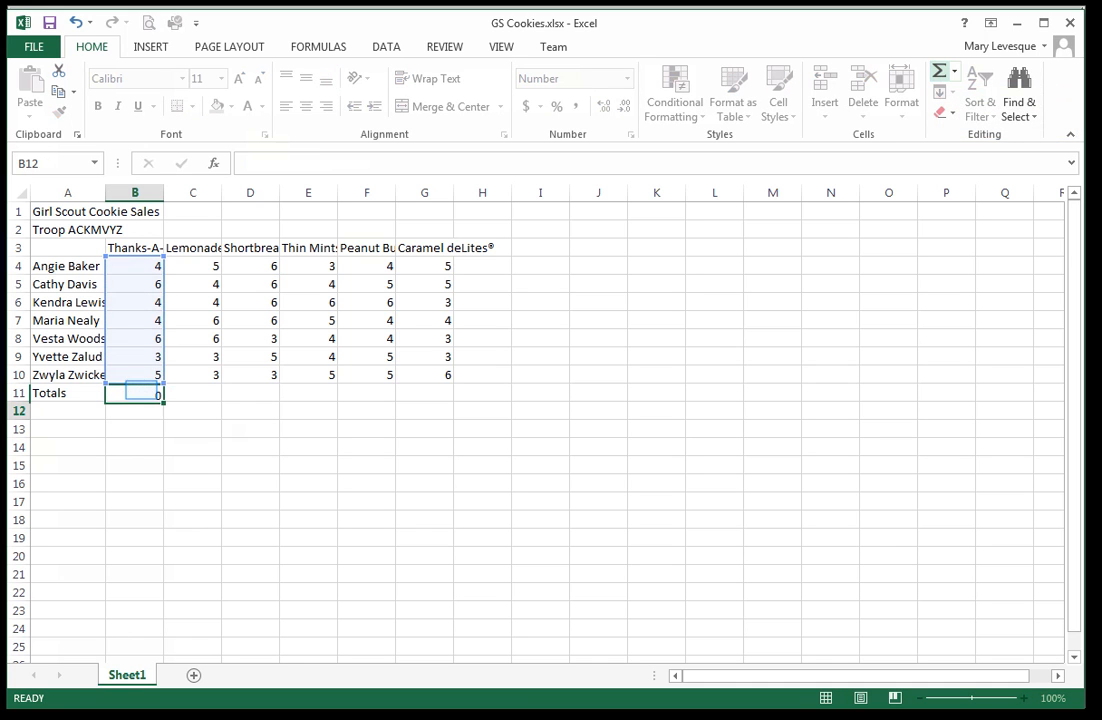
pyautogui.press('Up')
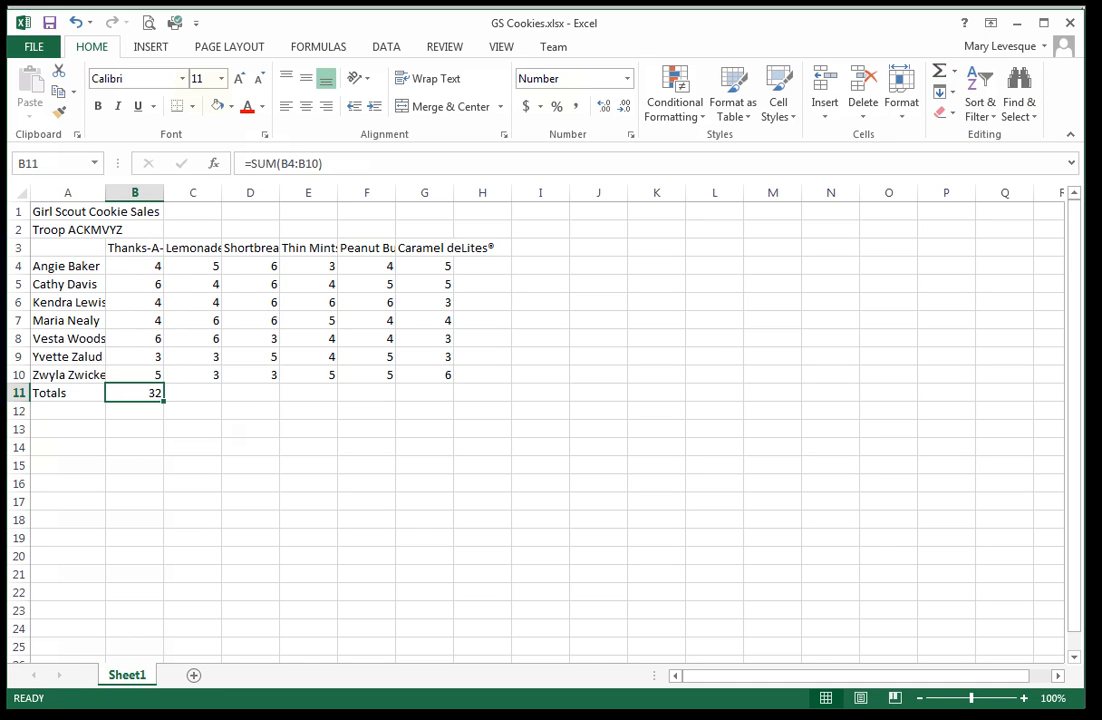
pyautogui.moveTo(164, 401); pyautogui.dragTo(447, 395)
# Step: Add row totals to H4:H11 in one go with AutoSum
pyautogui.click(478, 265)
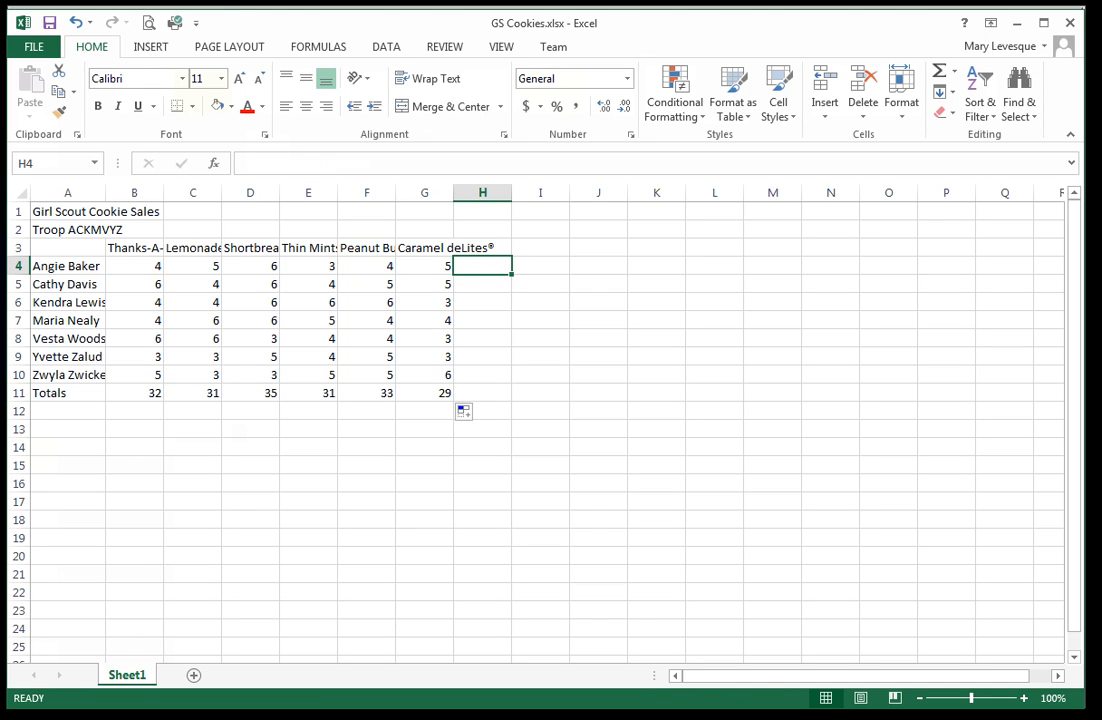
pyautogui.moveTo(478, 265); pyautogui.dragTo(473, 390)
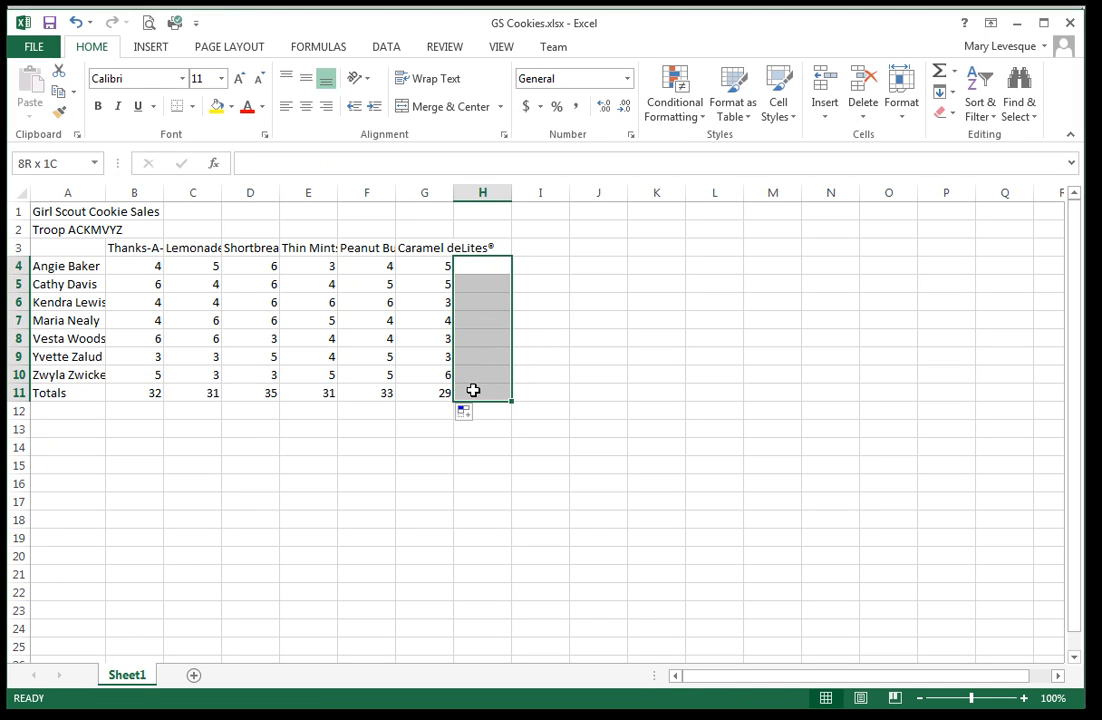
pyautogui.click(939, 72)
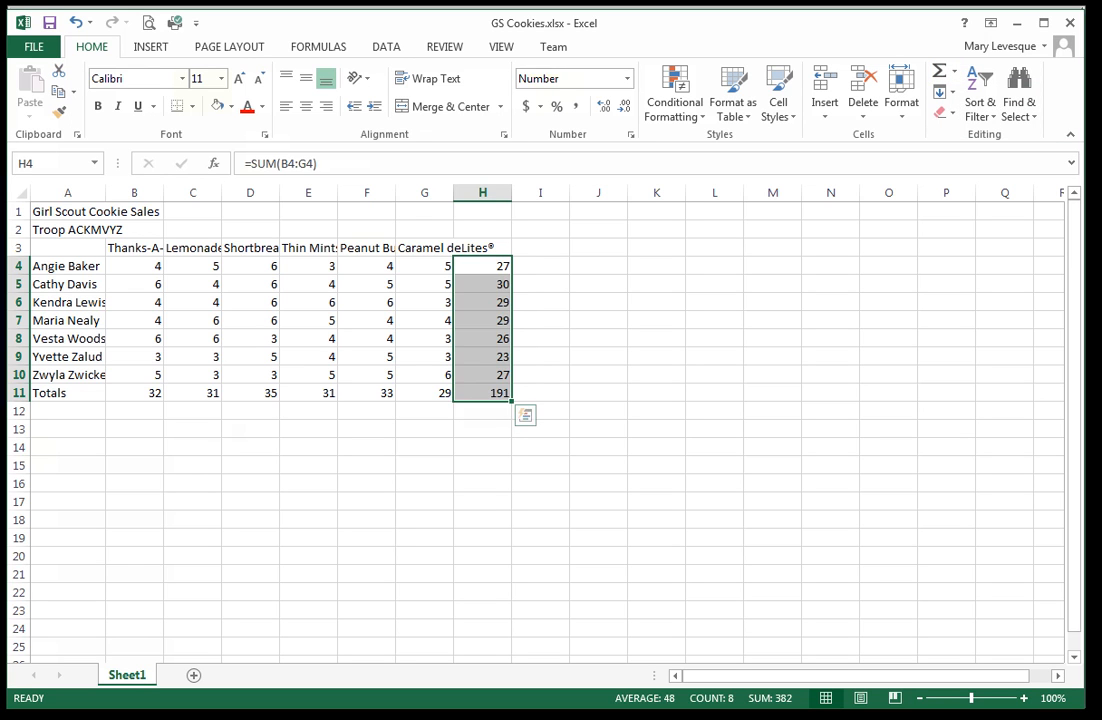
# Step: Widen column A so the scout names fit in full
pyautogui.click(540, 266)
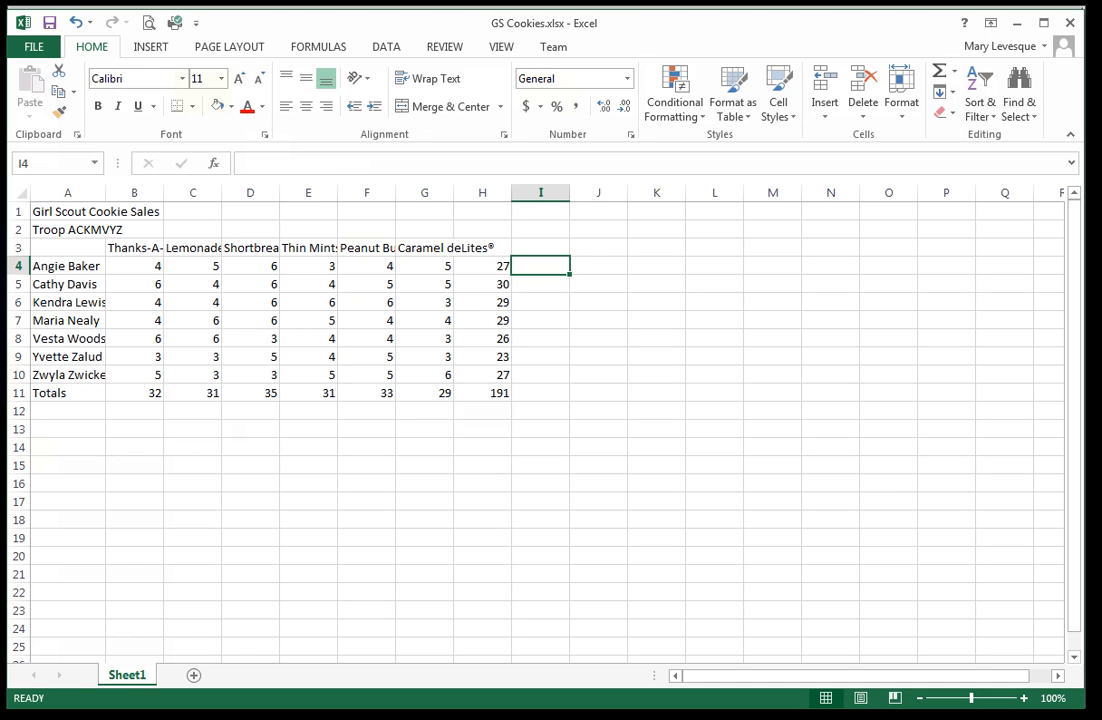
pyautogui.moveTo(105, 192); pyautogui.dragTo(123, 192)
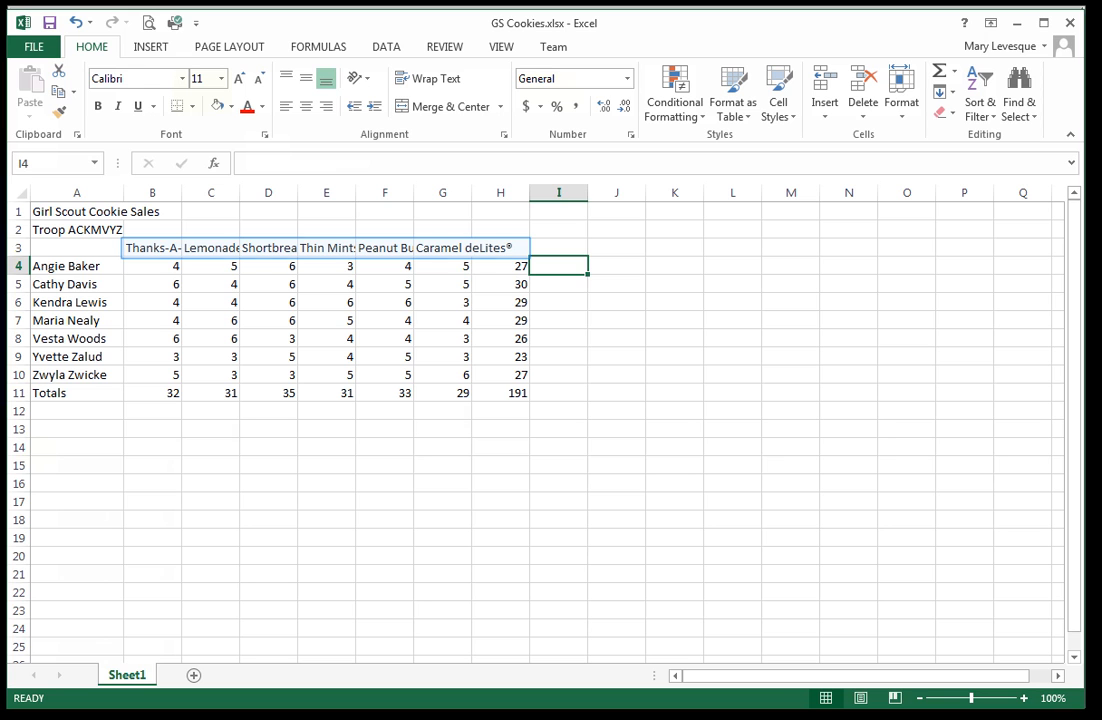
# Step: Rotate the text orientation of the heading cells B3:H3 to 45 degrees
pyautogui.moveTo(160, 248)
pyautogui.mouseDown()
pyautogui.moveTo(480, 248)
pyautogui.moveTo(462, 248)
pyautogui.mouseUp()
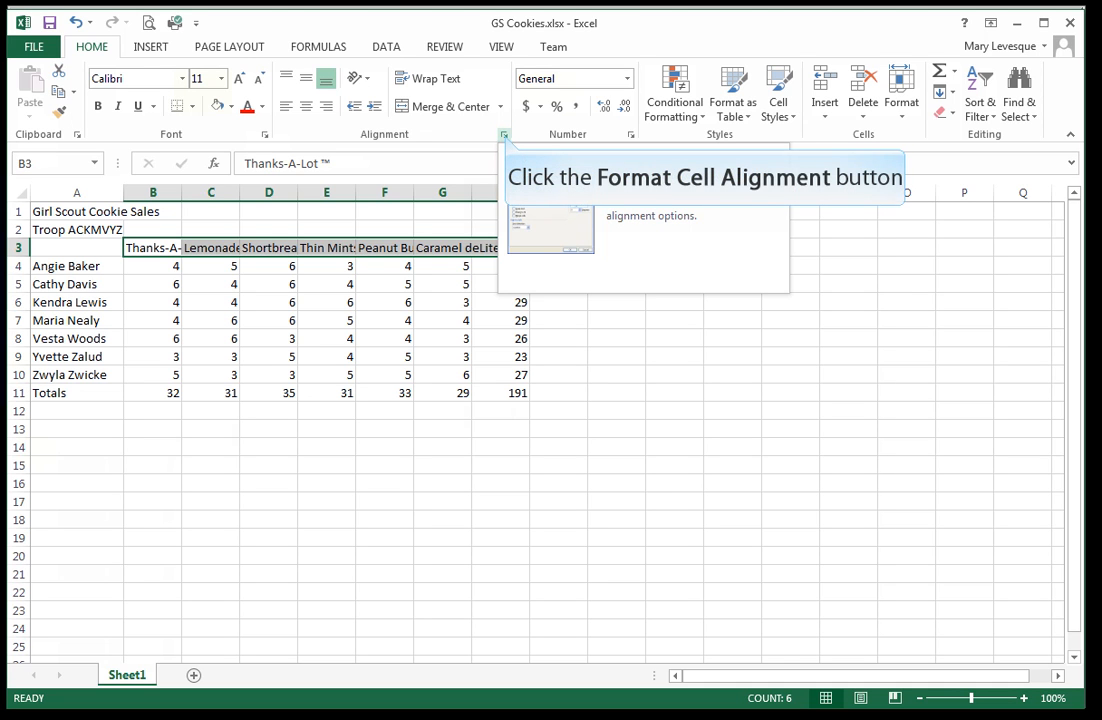
pyautogui.click(504, 134)
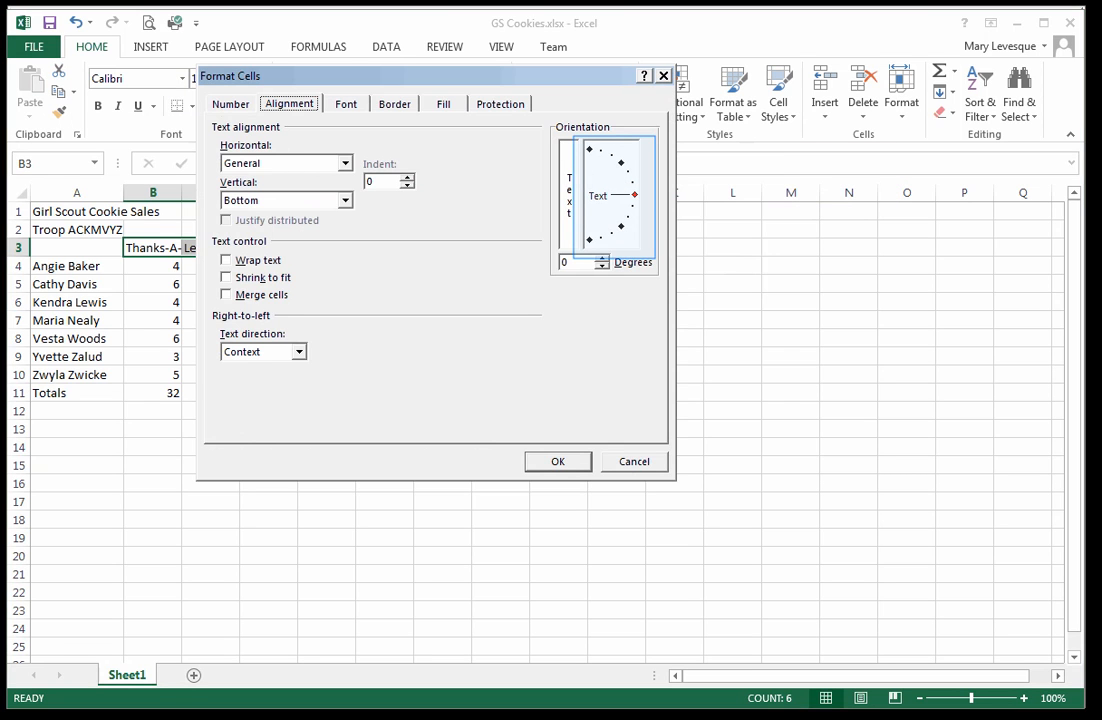
pyautogui.moveTo(634, 194); pyautogui.dragTo(624, 171)
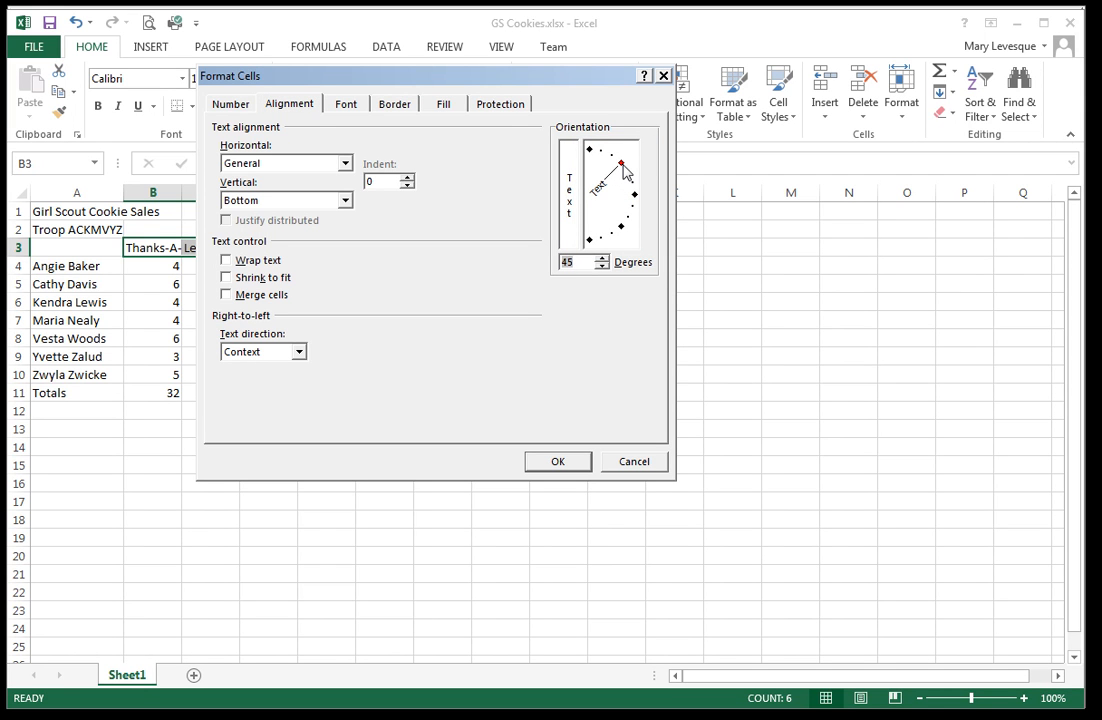
pyautogui.click(558, 462)
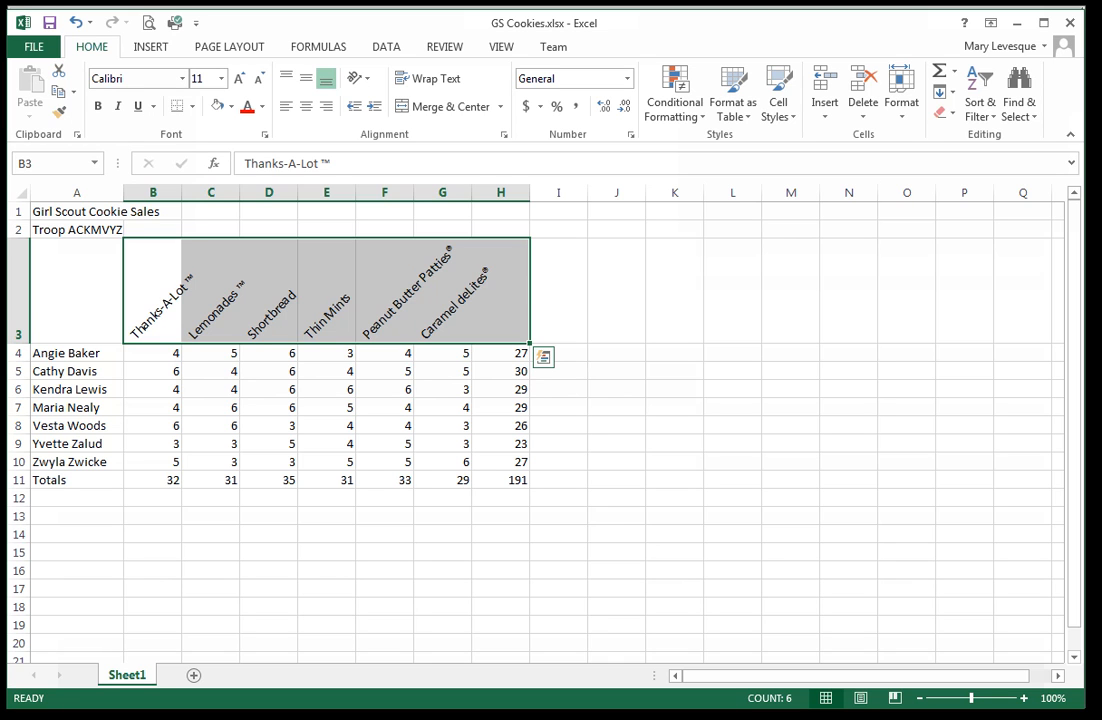
# Step: Enter the heading Total in H3 above the row totals
pyautogui.click(501, 291)
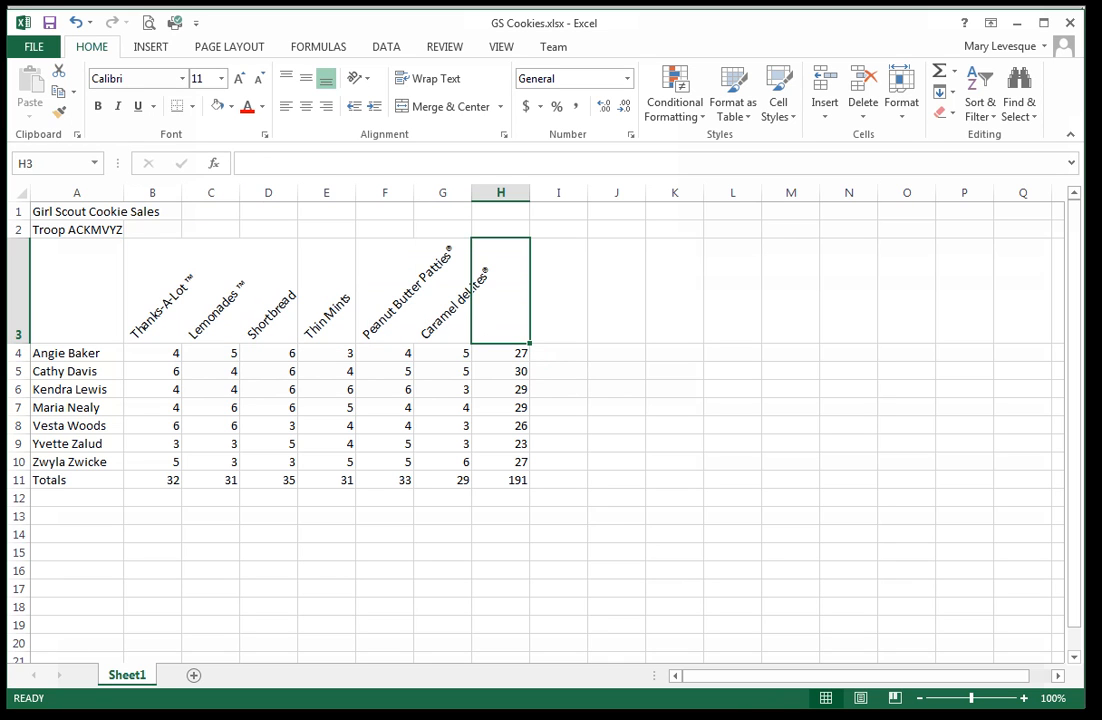
pyautogui.write('Total')
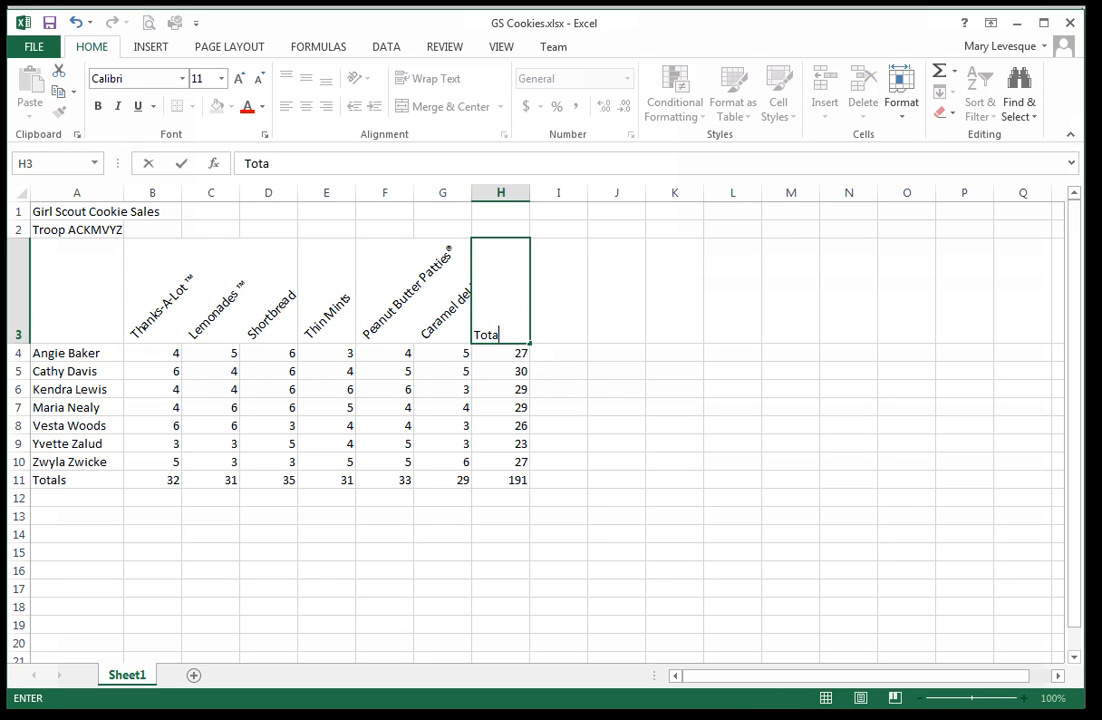
pyautogui.press('Return')
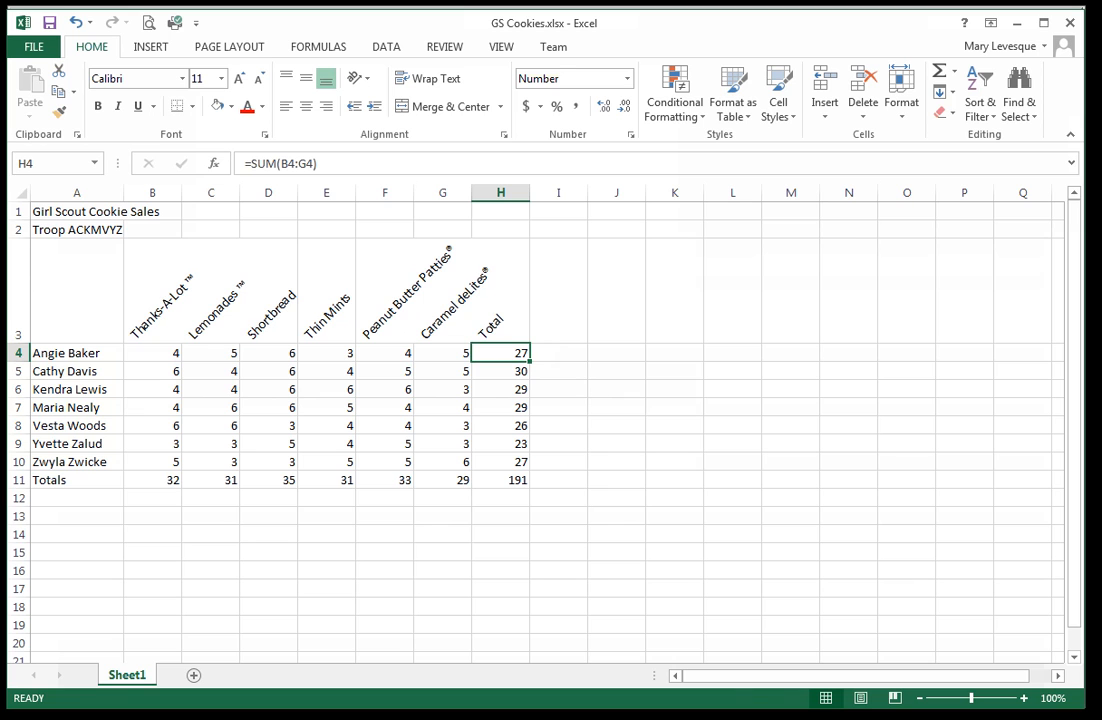